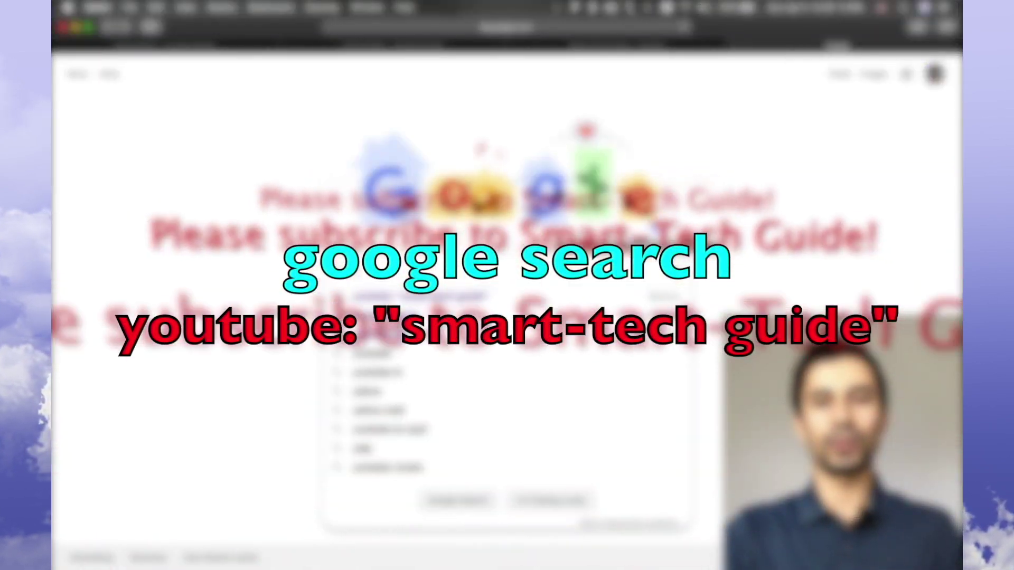
Step: Search Google for youtube: "smart-tech guide" and open the Smart-Tech Guide channel on YouTube
{"action": "left_click", "coordinate": [420, 296]}
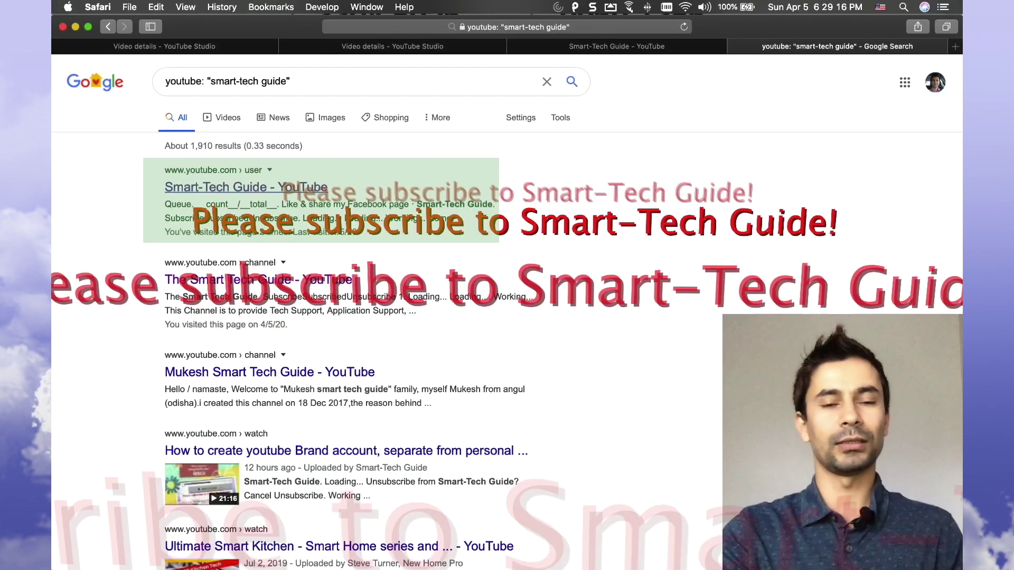
{"action": "left_click", "coordinate": [246, 188]}
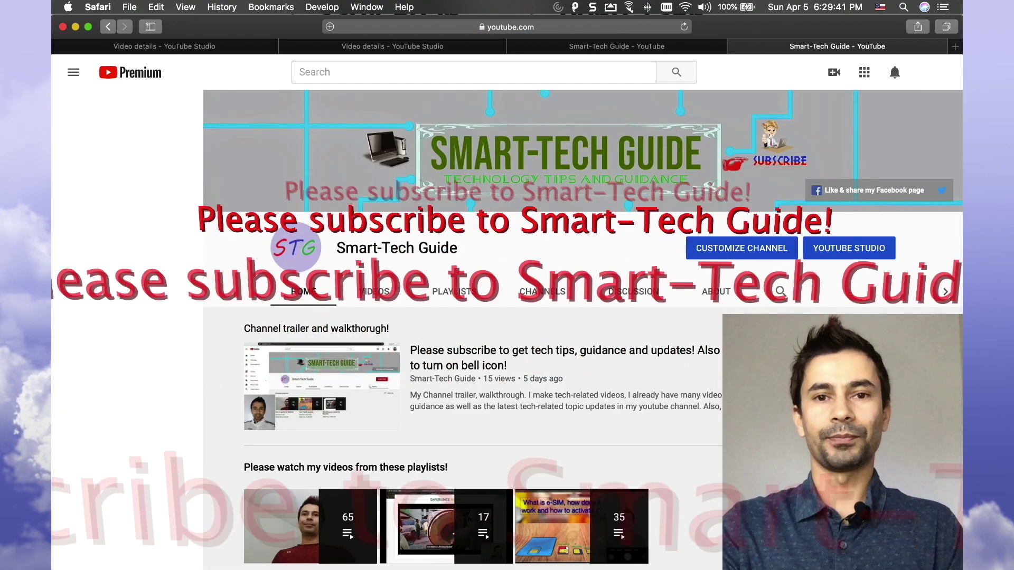
Step: Edit the channel's web address at the part after youtube.com and load the Smart-Tech Guide page from it
{"action": "key", "text": "super+l"}
{"action": "double_click", "coordinate": [437, 27]}
{"action": "key", "text": "BackSpace"}
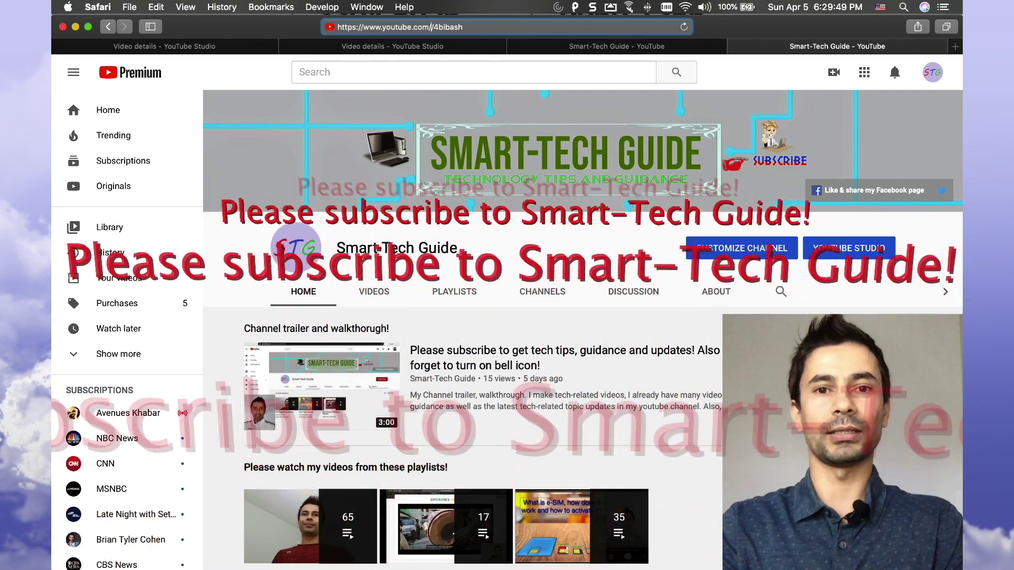
{"action": "key", "text": "BackSpace"}
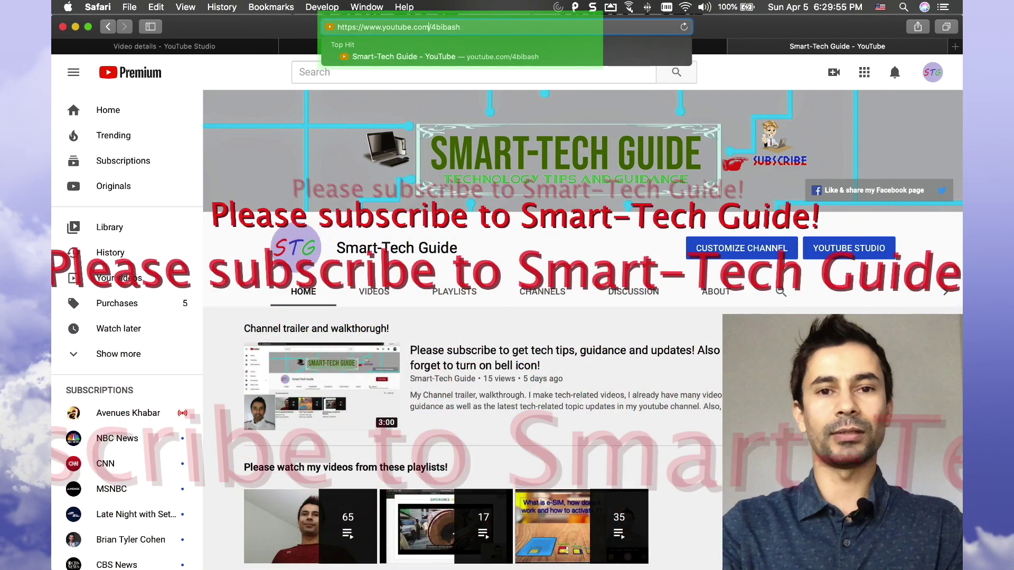
{"action": "key", "text": "Return"}
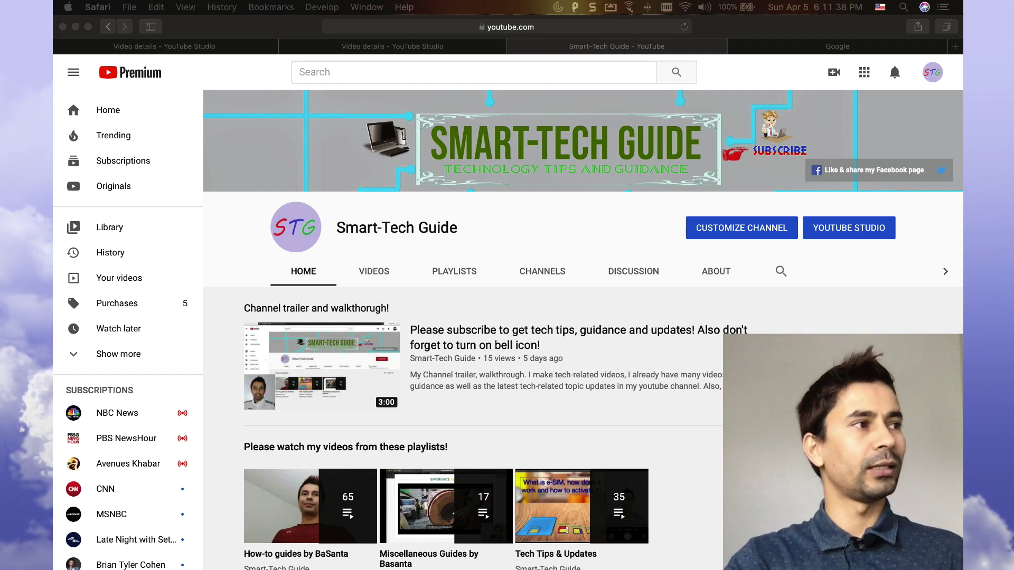
Step: Open 20200404_002911.mp4 from the Desktop folder in QuickTime Player and play it to about 15 seconds, then pause
{"action": "left_click_drag", "start_coordinate": [377, 60], "coordinate": [412, 58]}
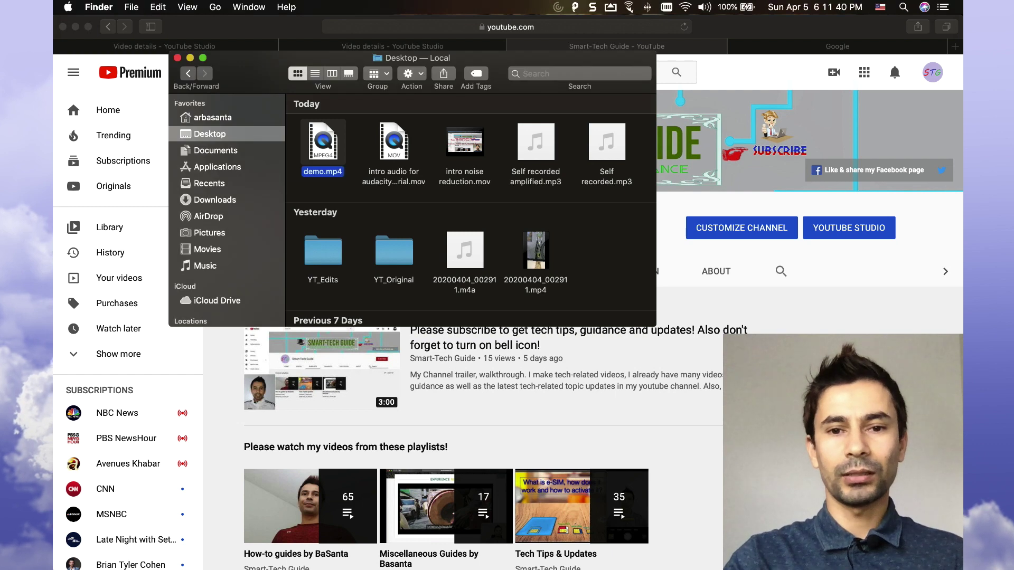
{"action": "double_click", "coordinate": [536, 259]}
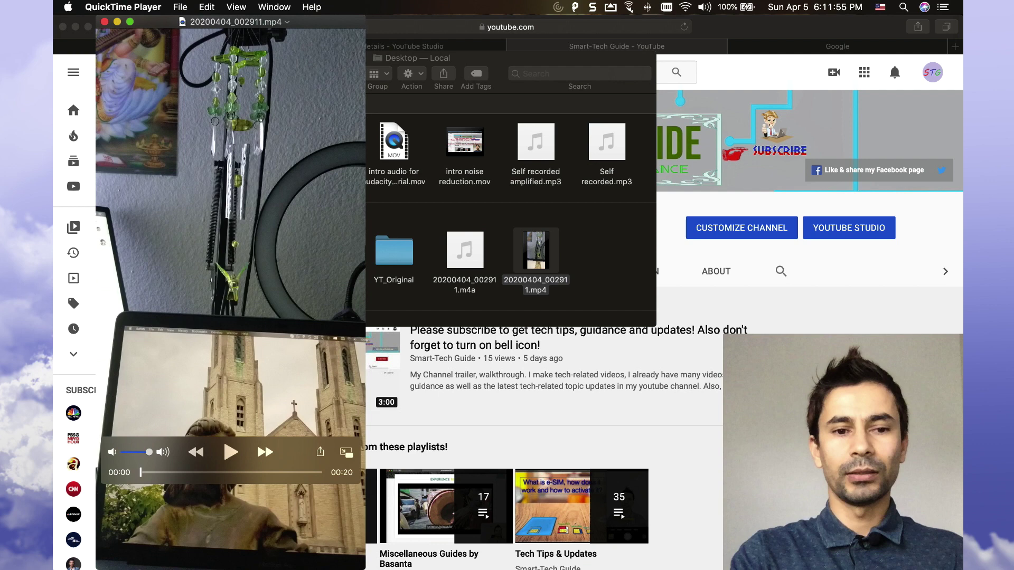
{"action": "key", "text": "space"}
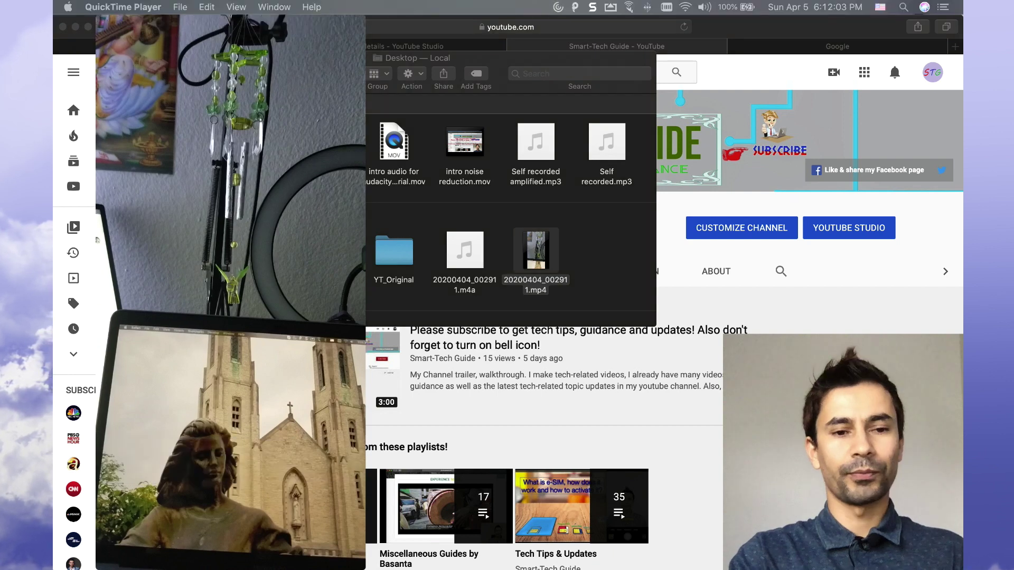
{"action": "key", "text": "space"}
{"action": "key", "text": "space"}
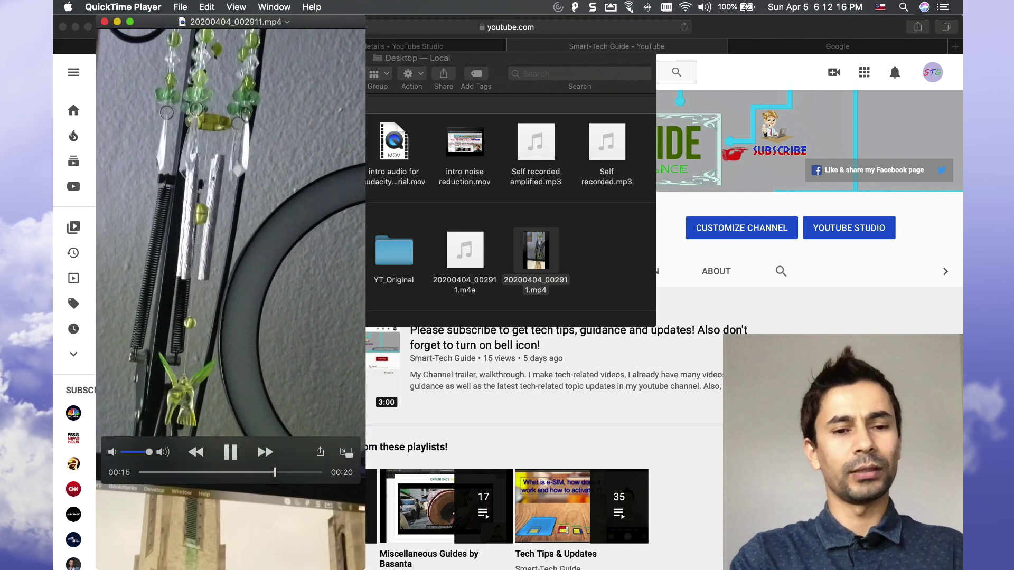
{"action": "key", "text": "space"}
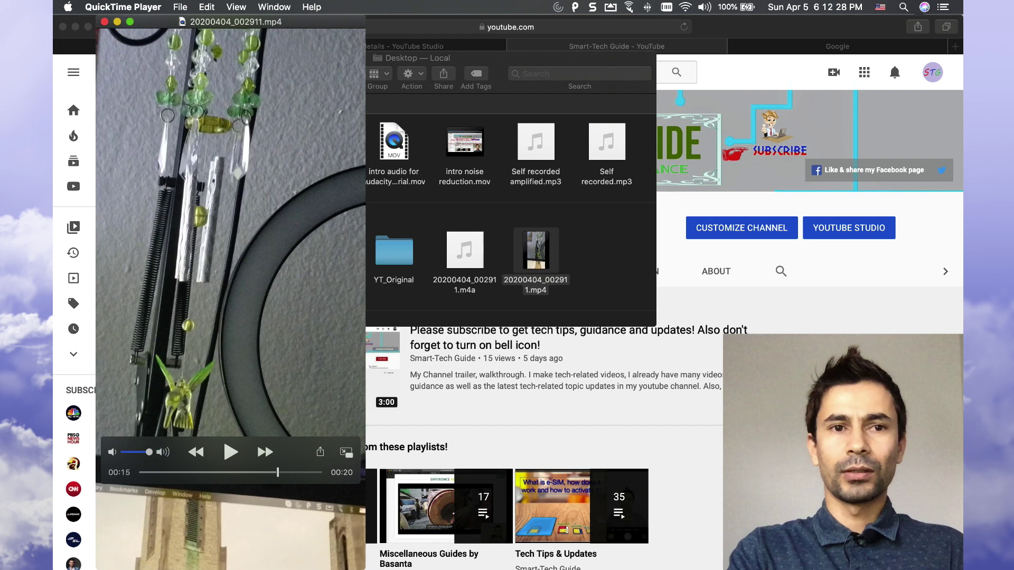
Step: Remove the video track from the clip, export the audio to the Desktop as demo.mp4 replacing the existing file, and close it
{"action": "left_click", "coordinate": [206, 6]}
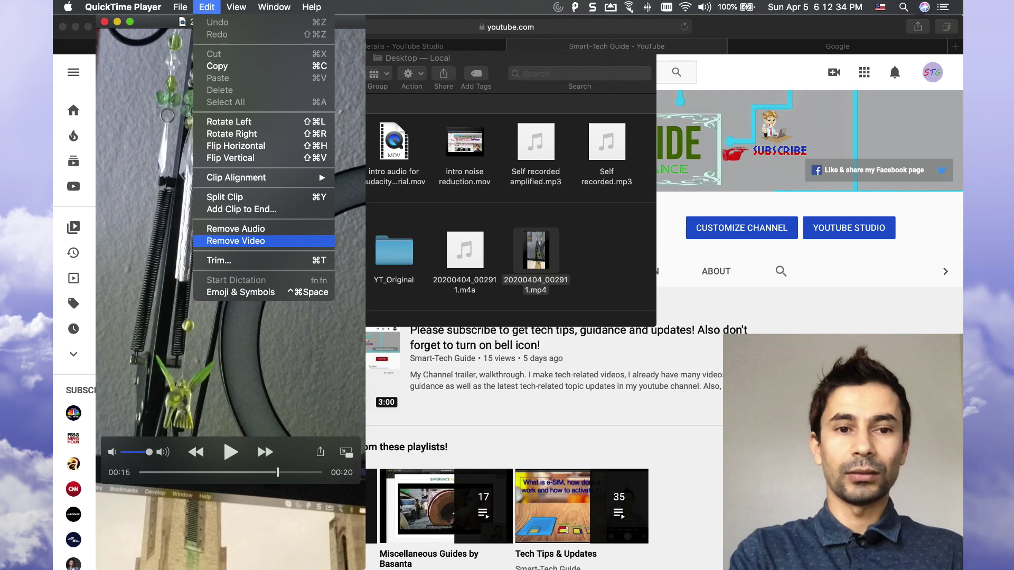
{"action": "left_click", "coordinate": [235, 241]}
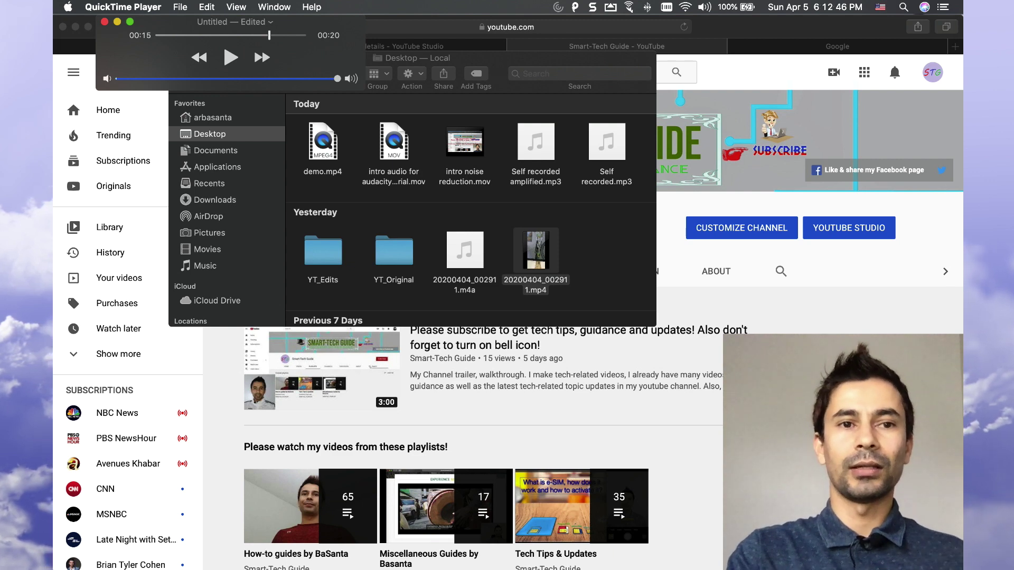
{"action": "left_click", "coordinate": [180, 8]}
{"action": "left_click", "coordinate": [193, 133]}
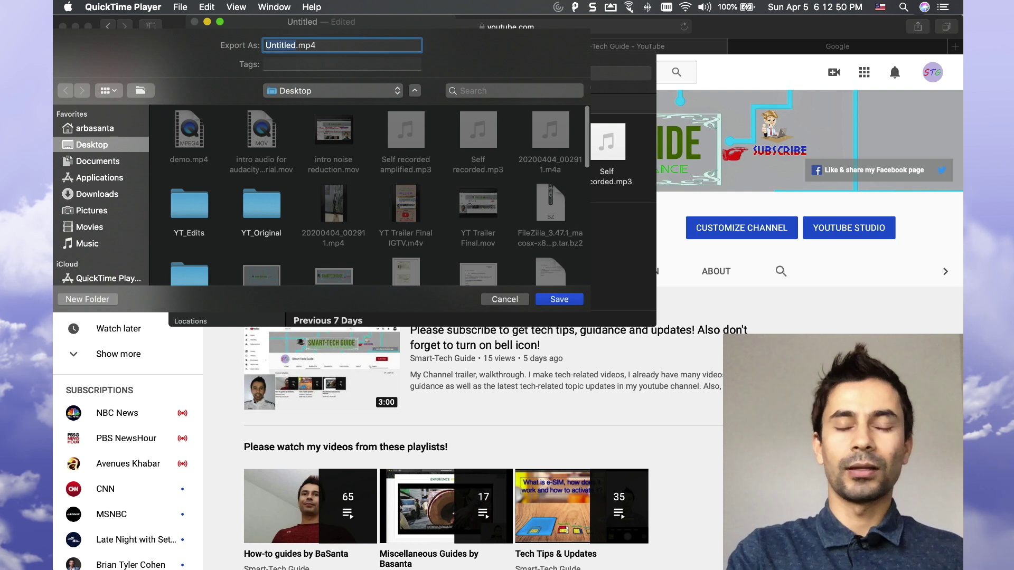
{"action": "left_click", "coordinate": [189, 131]}
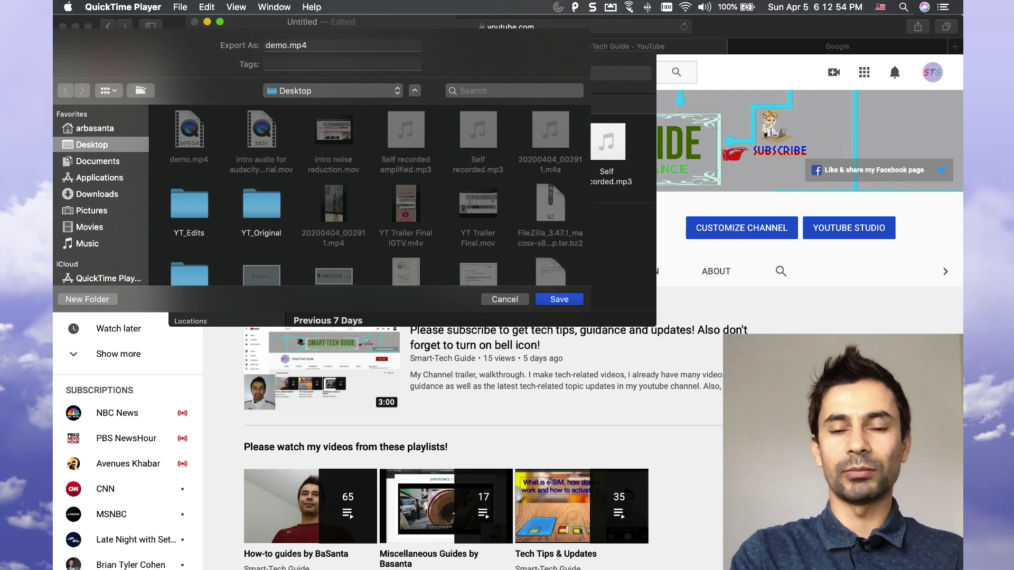
{"action": "key", "text": "Return"}
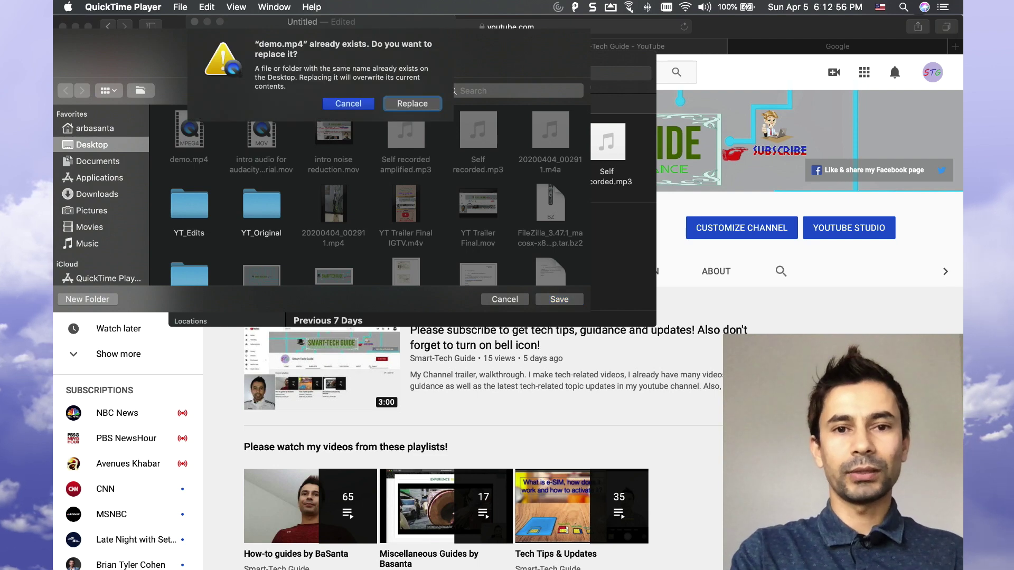
{"action": "key", "text": "space"}
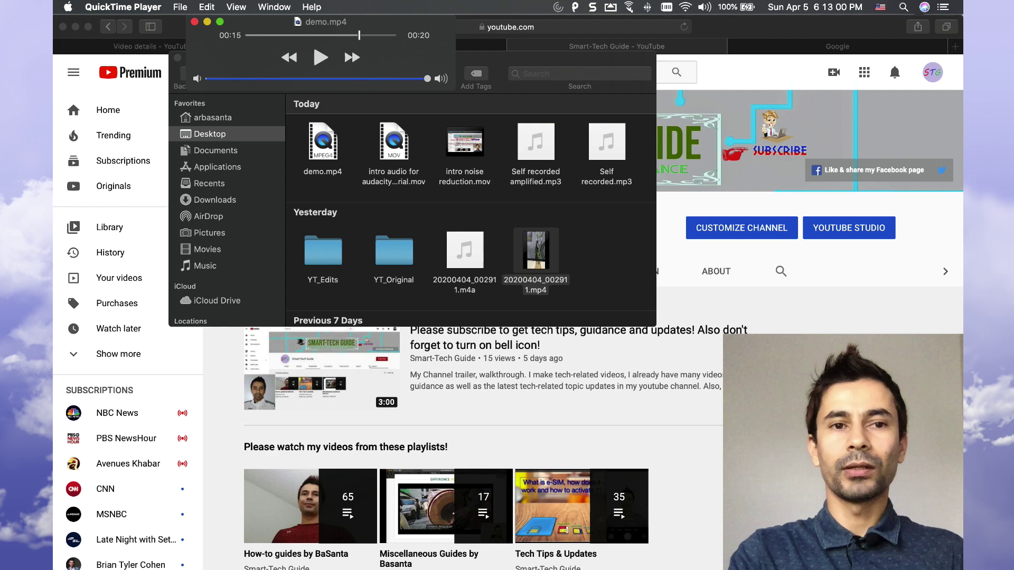
{"action": "left_click", "coordinate": [195, 22]}
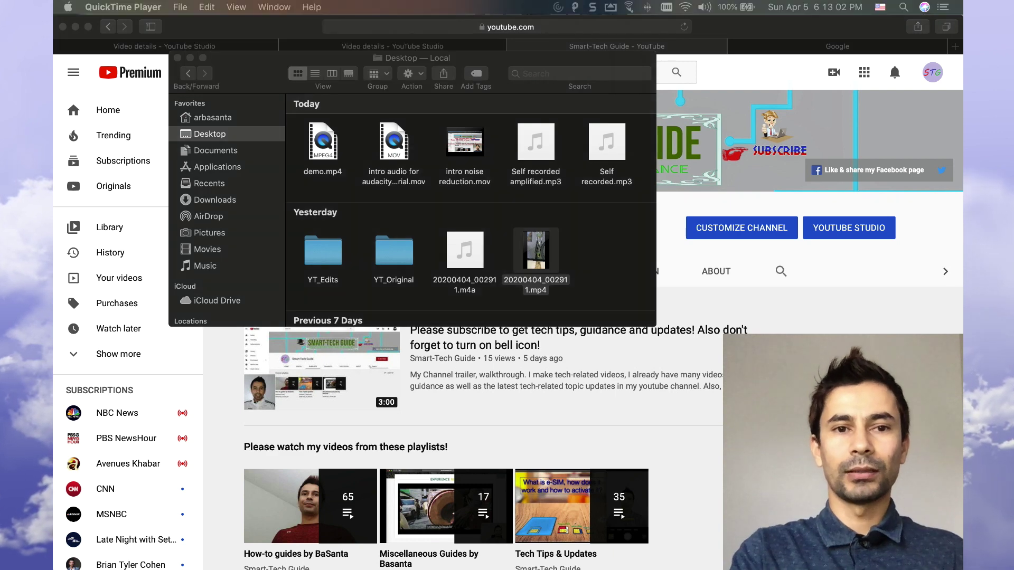
Step: Open the exported demo.mp4 from the Desktop and play it to check the audio
{"action": "double_click", "coordinate": [323, 143]}
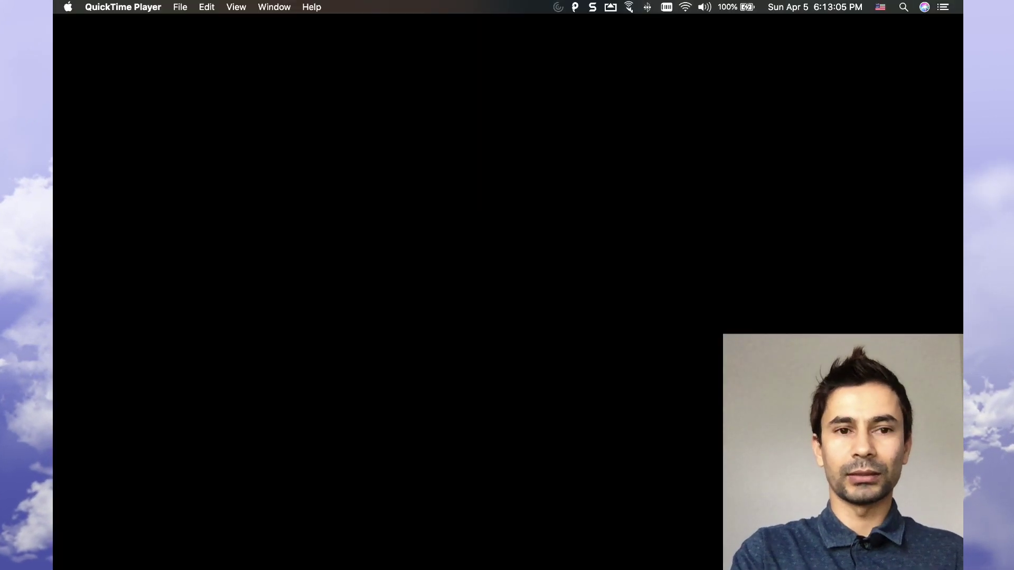
{"action": "key", "text": "space"}
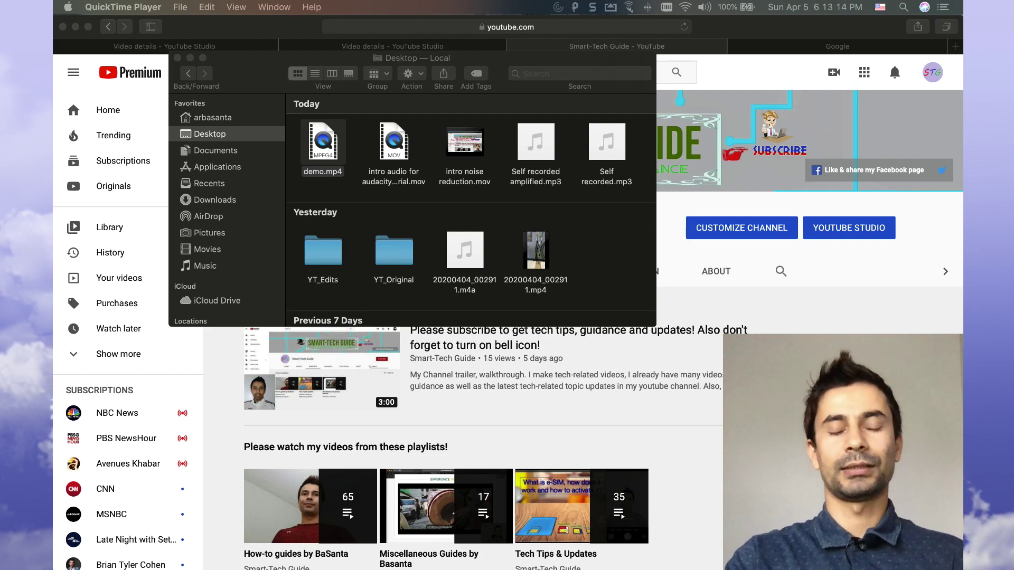
Step: Switch to Audacity and open demo.mp4 from the Desktop
{"action": "key", "text": "ctrl+Left"}
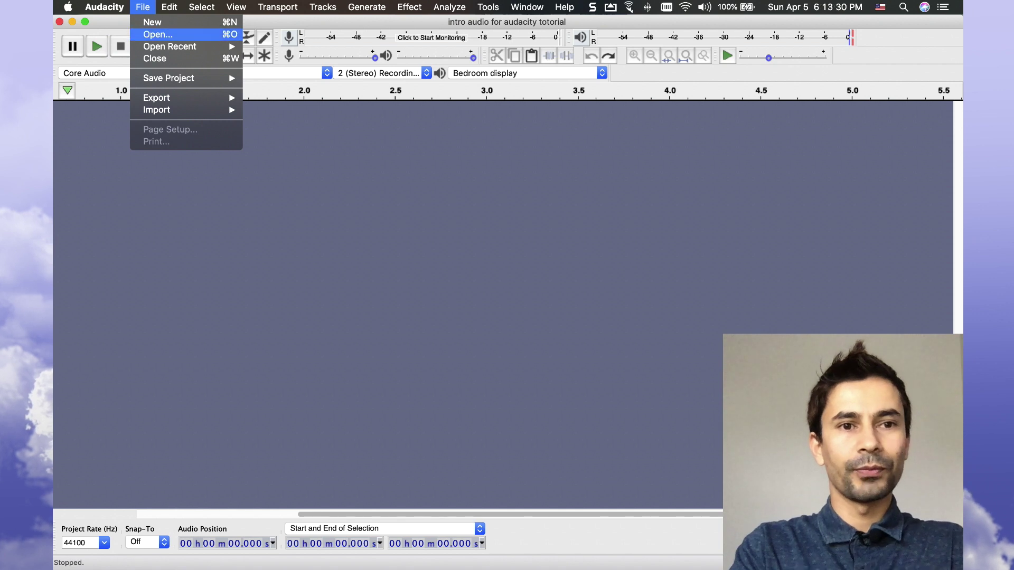
{"action": "left_click", "coordinate": [158, 34]}
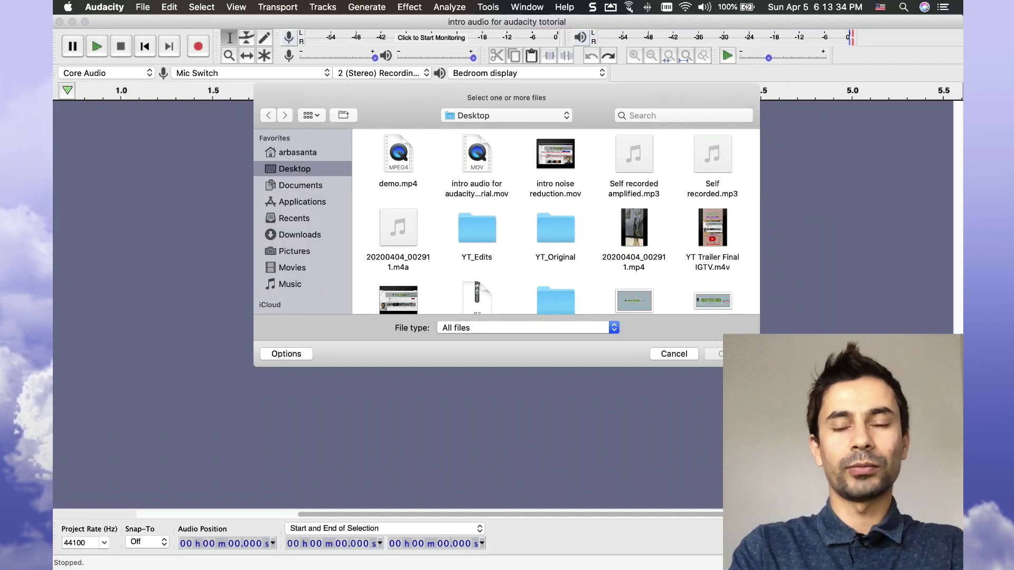
{"action": "double_click", "coordinate": [399, 157]}
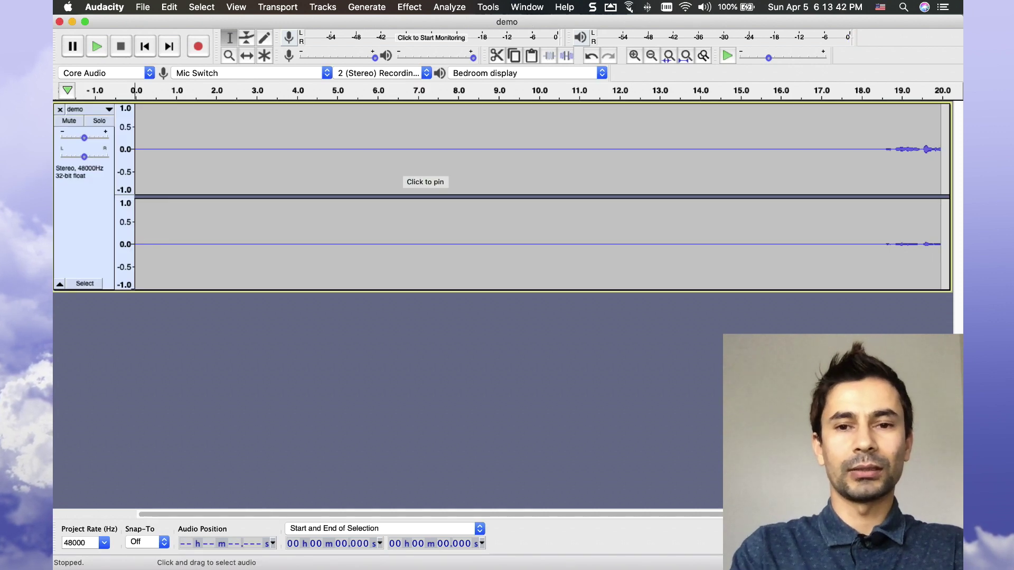
Step: Delete the end of the demo track from about 18.5 seconds onward
{"action": "left_click_drag", "start_coordinate": [882, 158], "coordinate": [952, 158]}
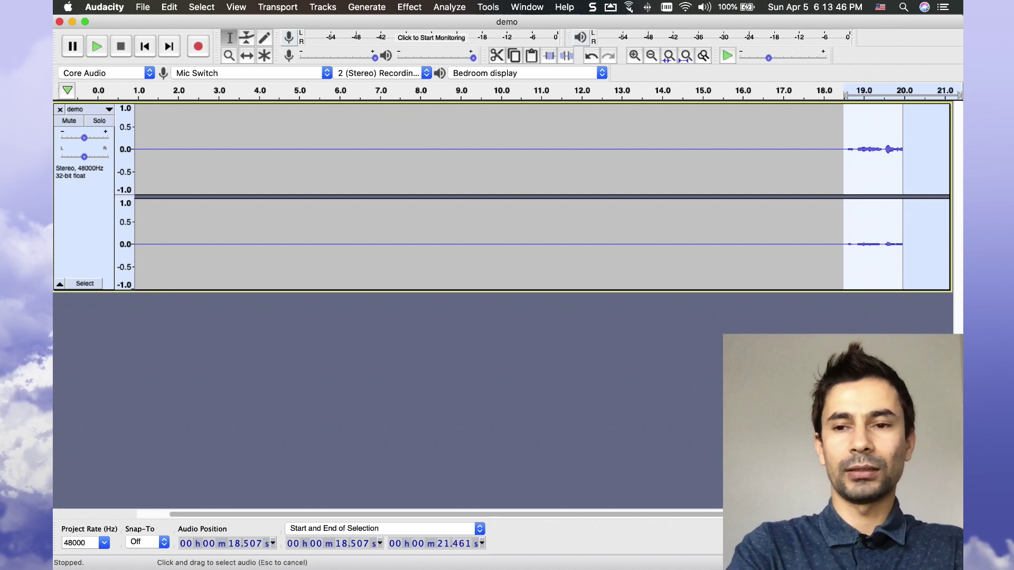
{"action": "key", "text": "Delete"}
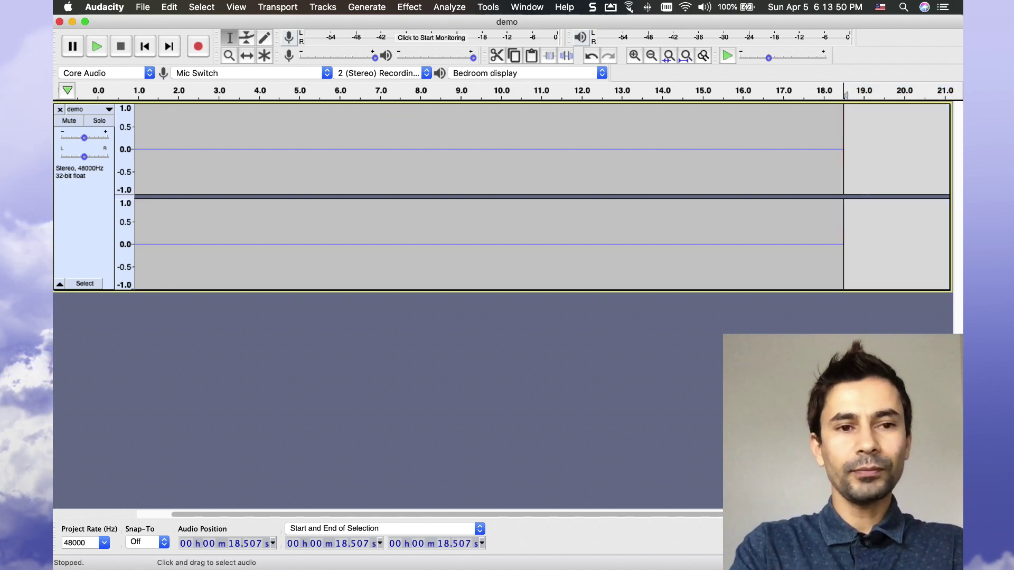
Step: Play the trimmed track from about 1 second to judge how loud it is
{"action": "left_click", "coordinate": [151, 153]}
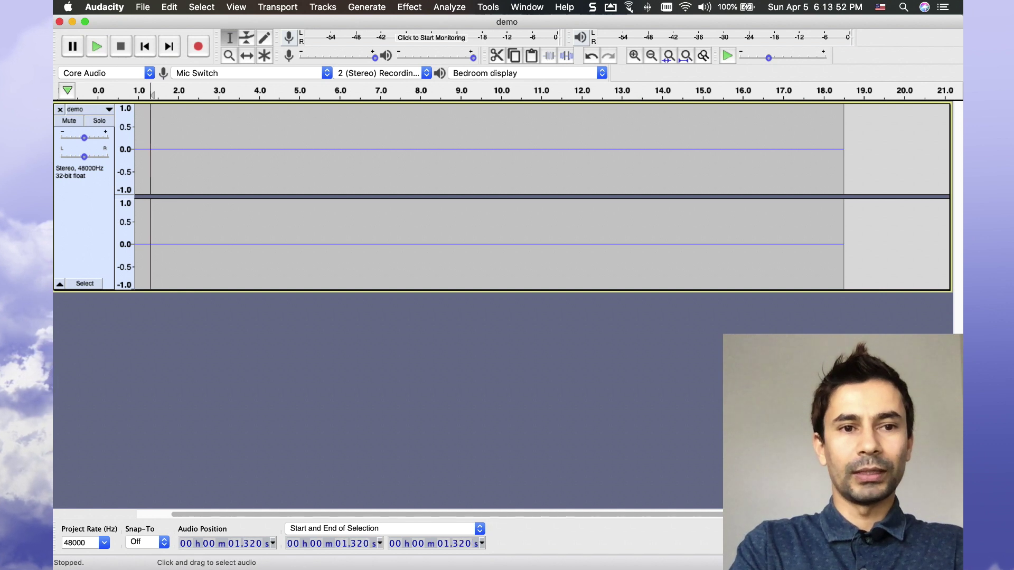
{"action": "left_click", "coordinate": [139, 90]}
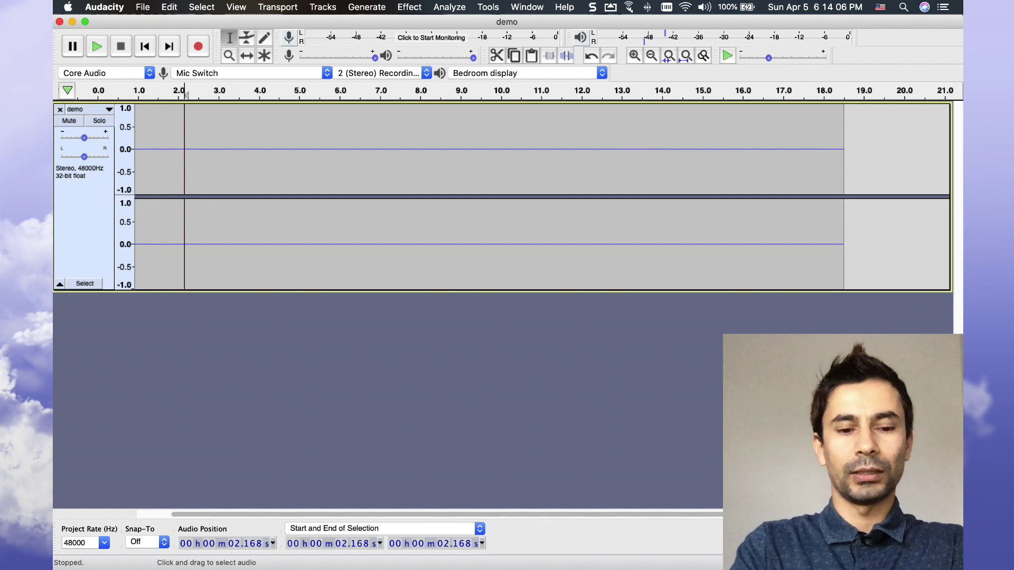
Step: Select the whole demo clip and apply Amplify with an amplification of 30 dB
{"action": "double_click", "coordinate": [322, 158]}
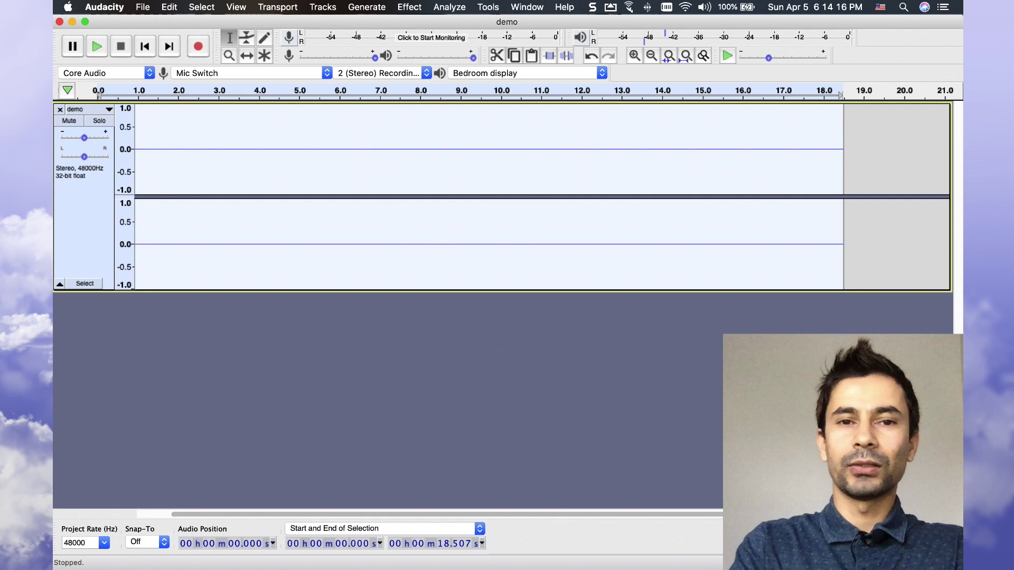
{"action": "left_click", "coordinate": [410, 7]}
{"action": "left_click", "coordinate": [409, 8]}
{"action": "left_click", "coordinate": [410, 8]}
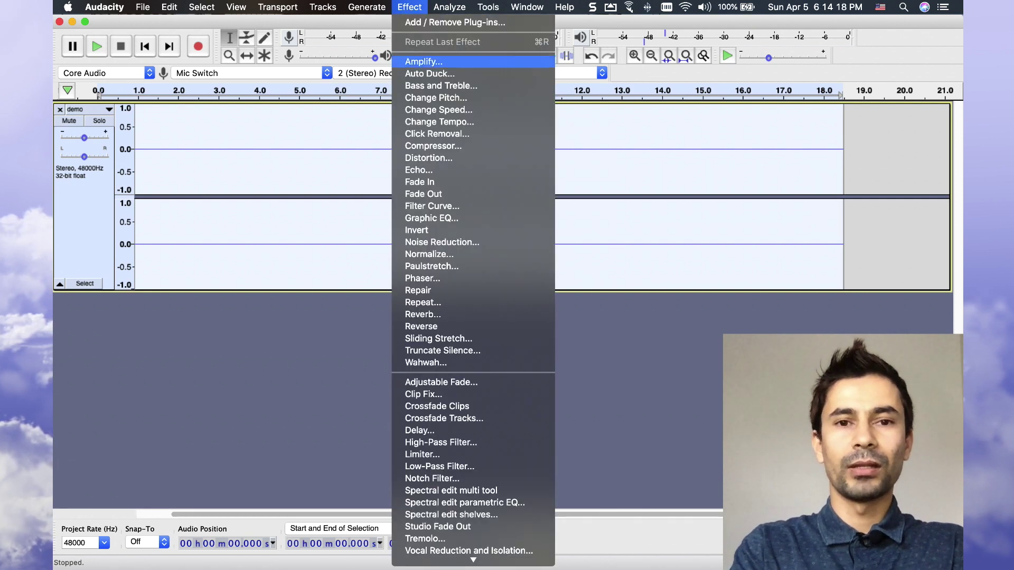
{"action": "left_click", "coordinate": [423, 62]}
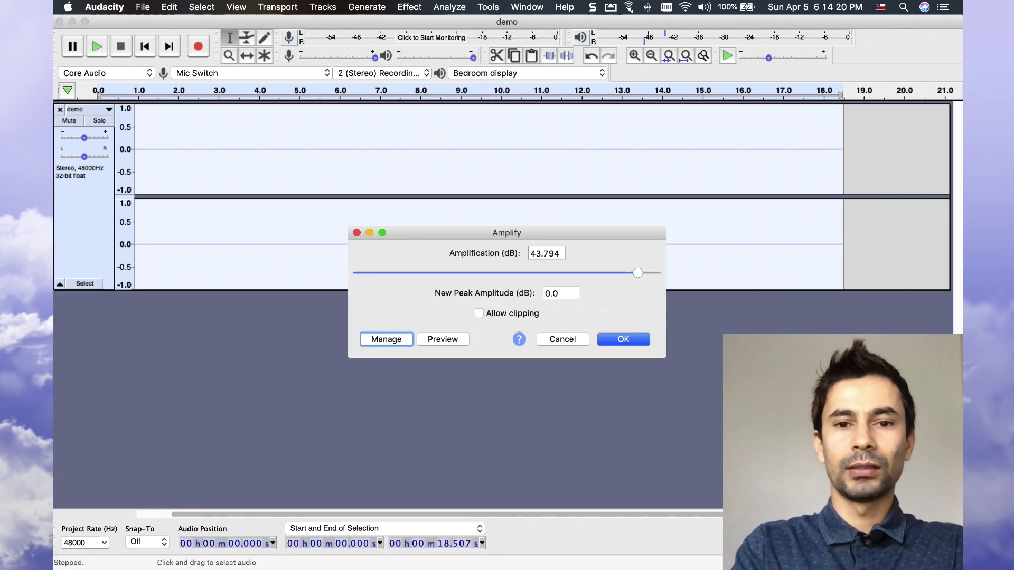
{"action": "left_click_drag", "start_coordinate": [531, 254], "coordinate": [561, 253]}
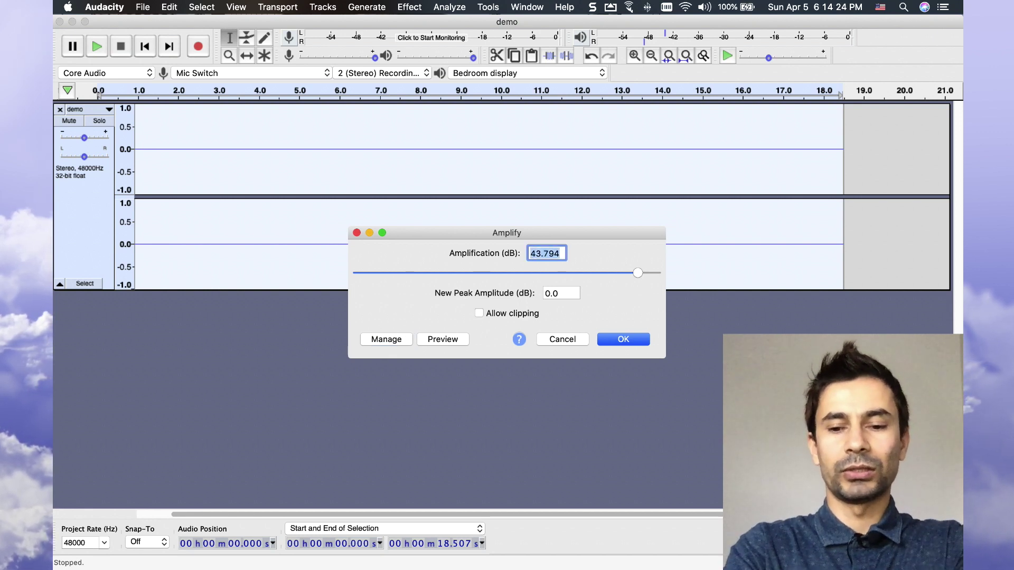
{"action": "type", "text": "30"}
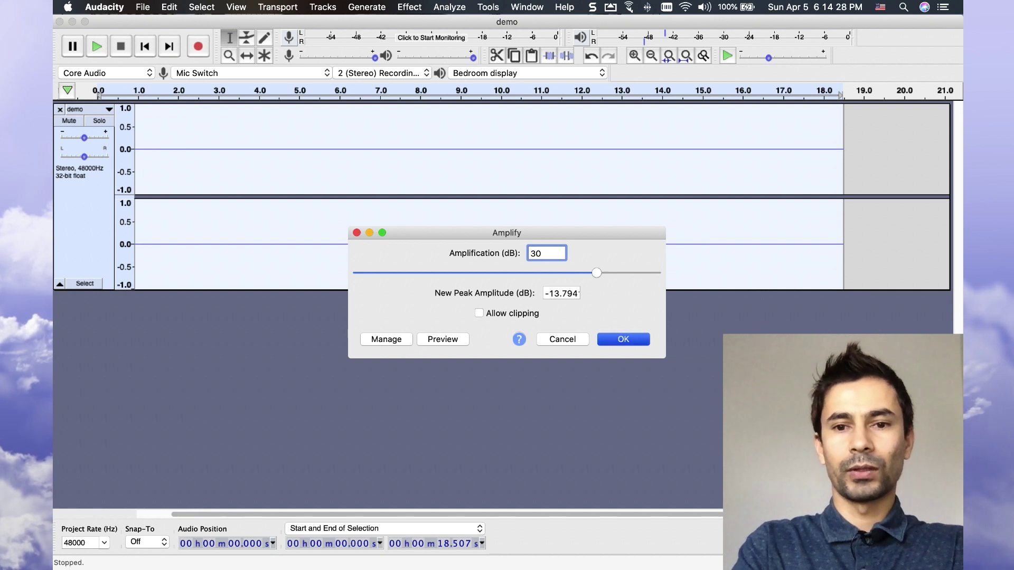
{"action": "key", "text": "Return"}
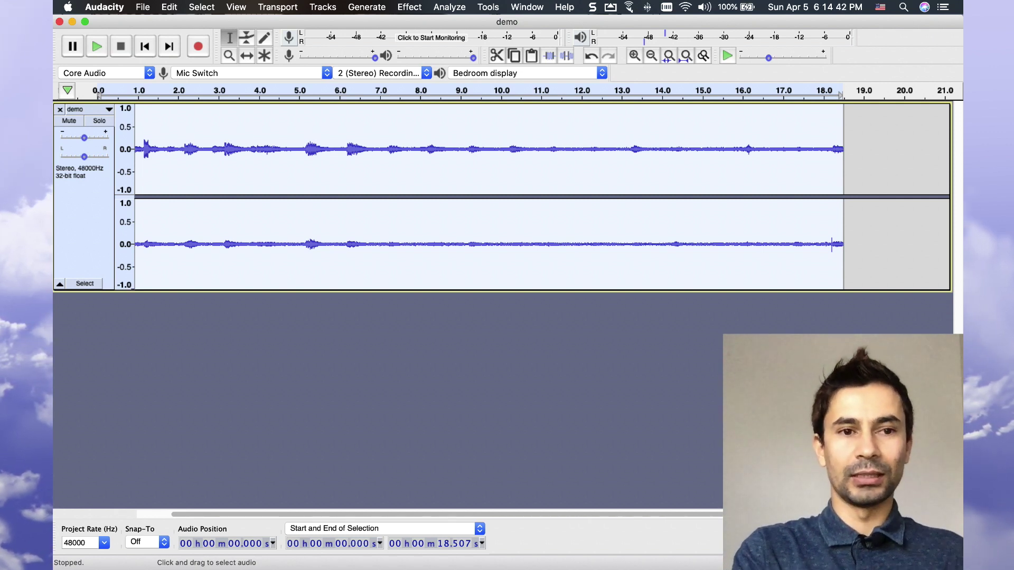
Step: Play the amplified track from about 1 second, stop playback, and place the cursor at about 1.2 seconds
{"action": "left_click", "coordinate": [136, 95]}
{"action": "left_click", "coordinate": [136, 95]}
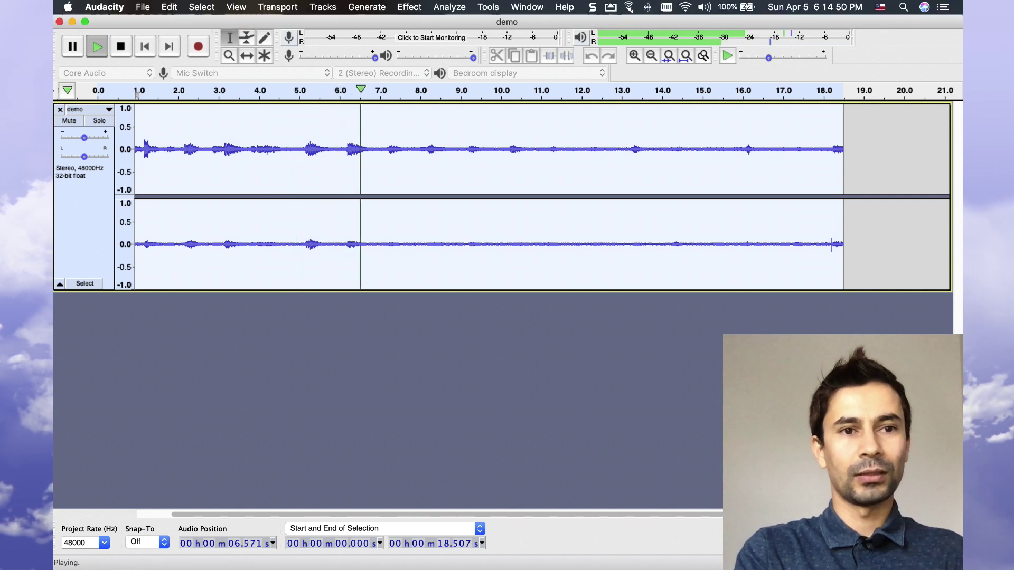
{"action": "left_click", "coordinate": [120, 47]}
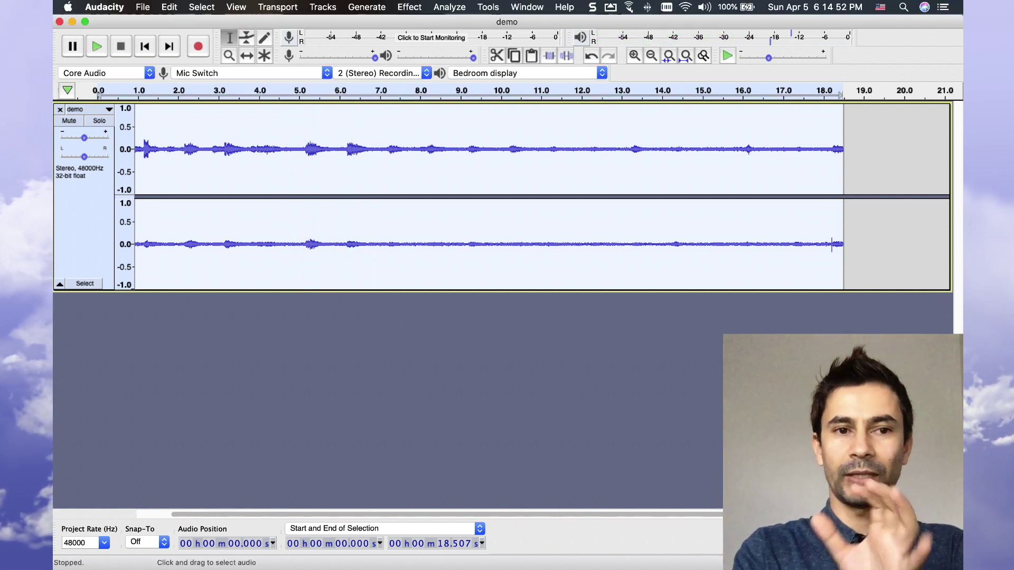
{"action": "left_click", "coordinate": [144, 159]}
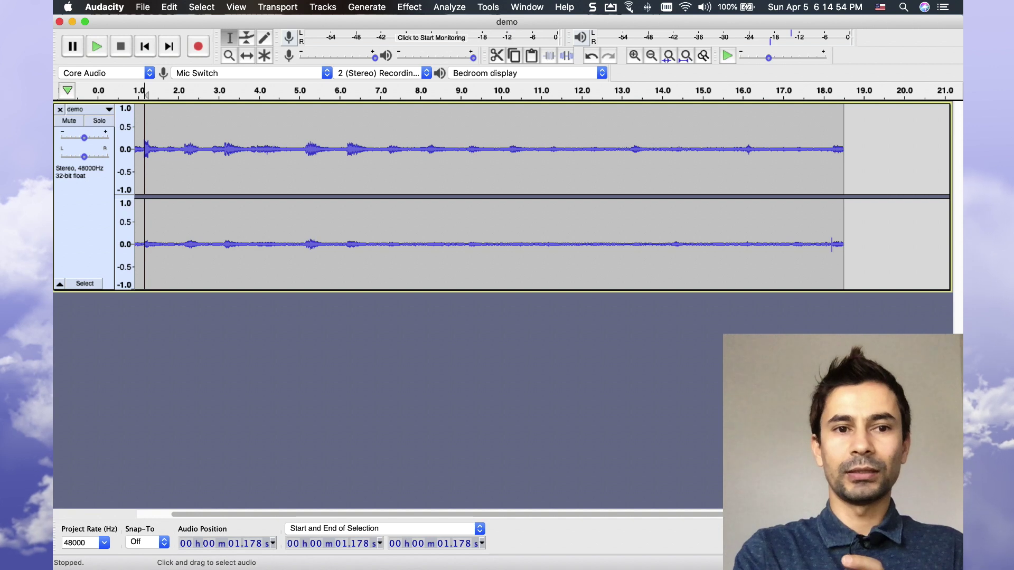
Step: Examine the early peaks up to about 5.4 seconds, and play the amplified track from about 1 second to hear the background noise
{"action": "left_click", "coordinate": [191, 158]}
{"action": "left_click", "coordinate": [237, 159]}
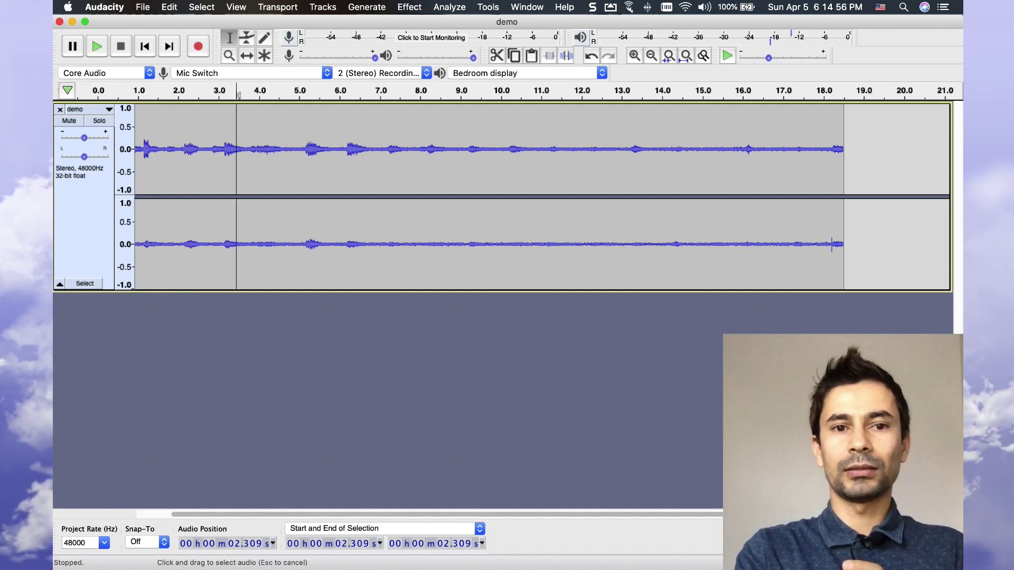
{"action": "left_click", "coordinate": [274, 158]}
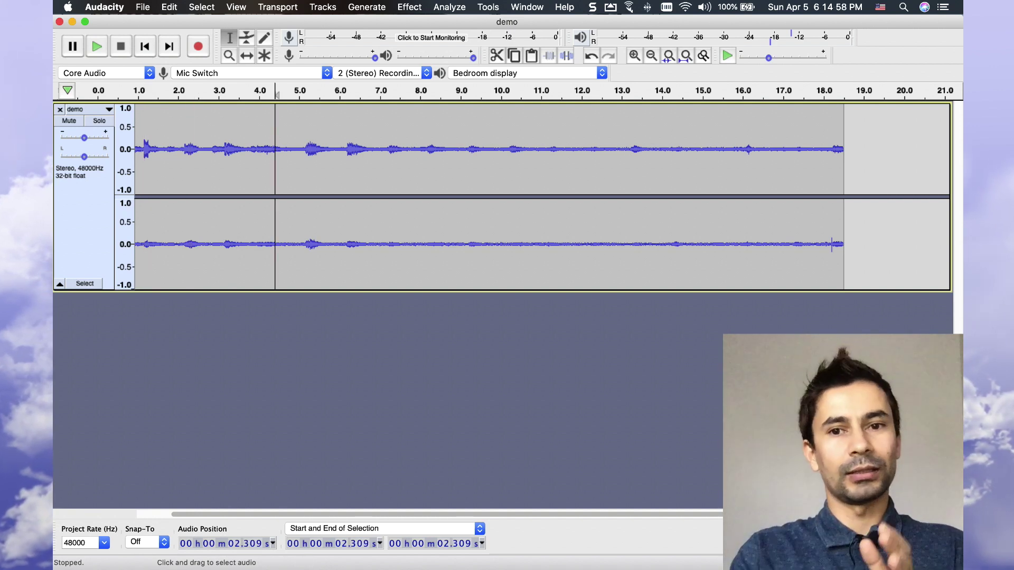
{"action": "left_click", "coordinate": [316, 159]}
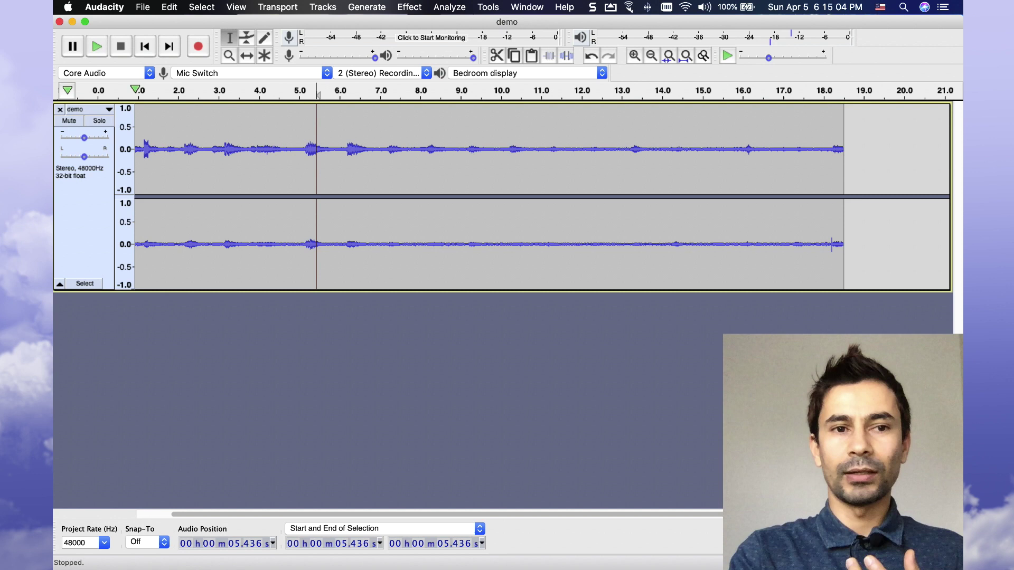
{"action": "left_click", "coordinate": [139, 91]}
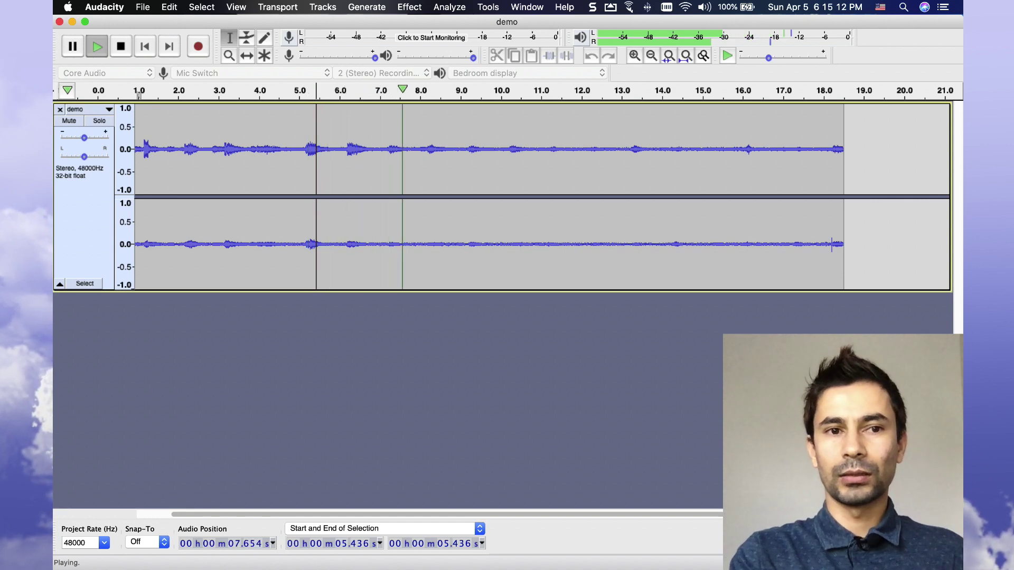
{"action": "key", "text": "space"}
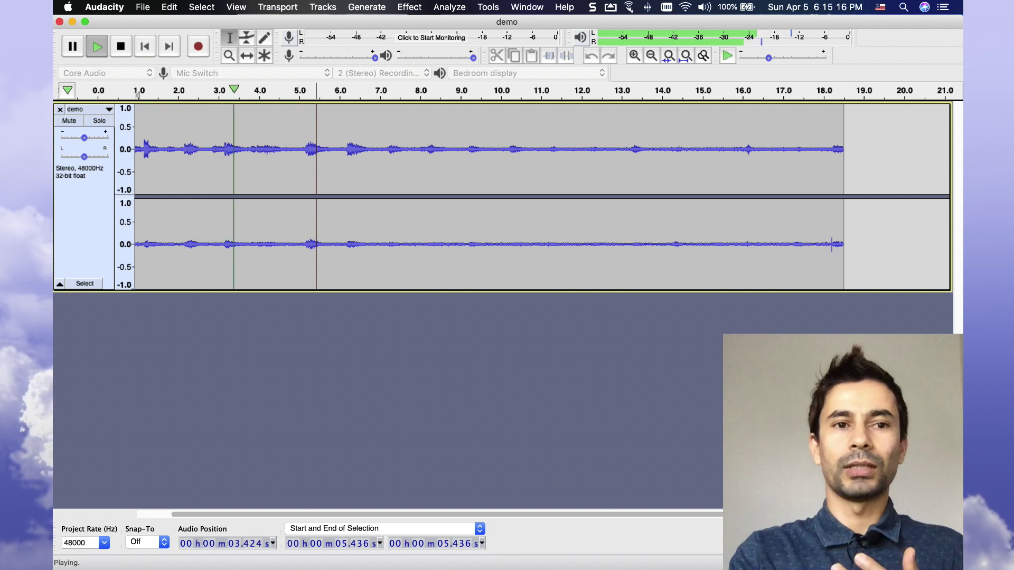
{"action": "key", "text": "space"}
Step: Select the quiet gap from about 0.49 to 0.81 seconds and play it to check for pure noise
{"action": "scroll", "coordinate": [180, 196], "scroll_direction": "up", "scroll_amount": 2}
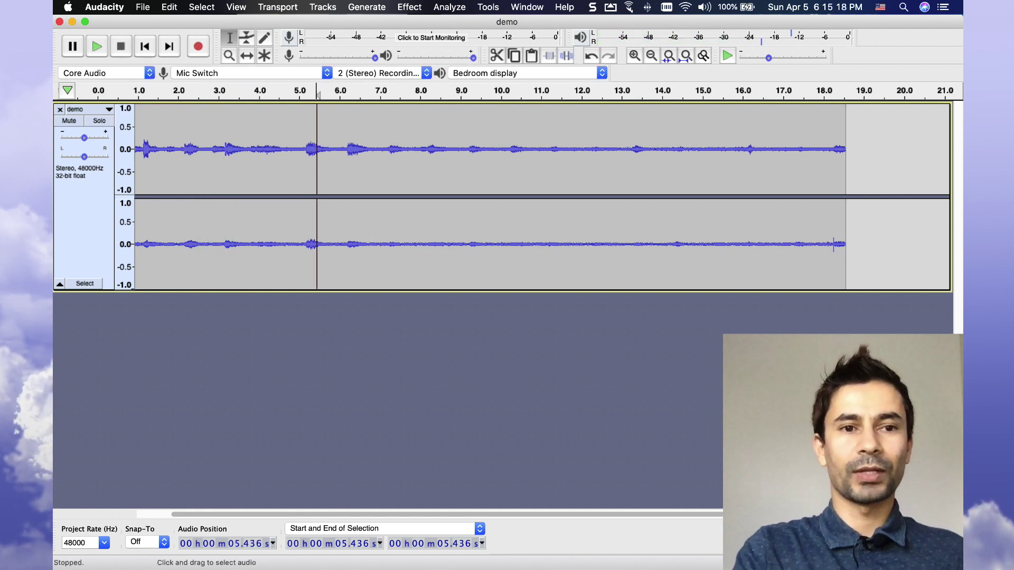
{"action": "scroll", "coordinate": [179, 196], "scroll_direction": "up", "scroll_amount": 3}
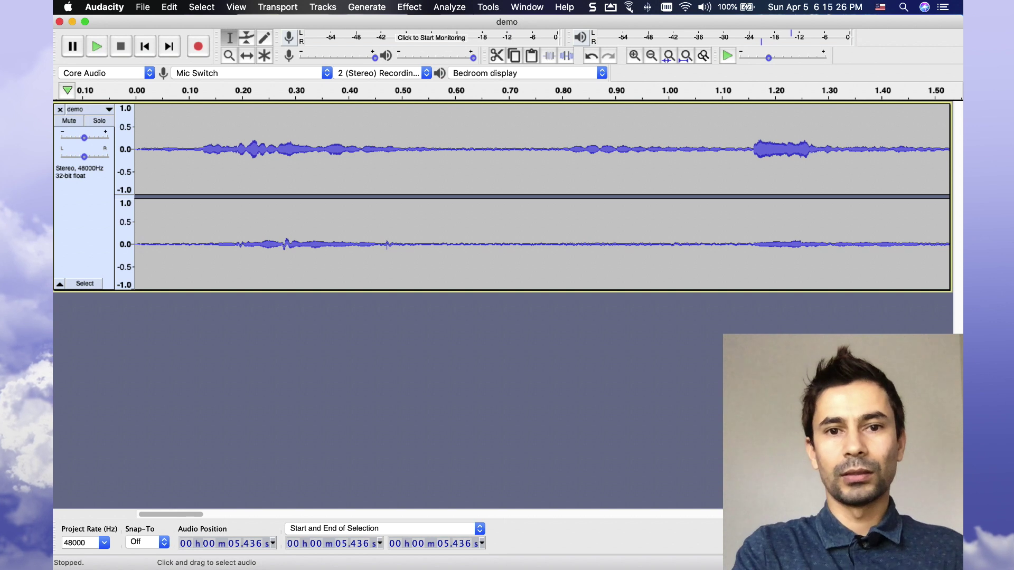
{"action": "left_click_drag", "start_coordinate": [399, 159], "coordinate": [566, 159]}
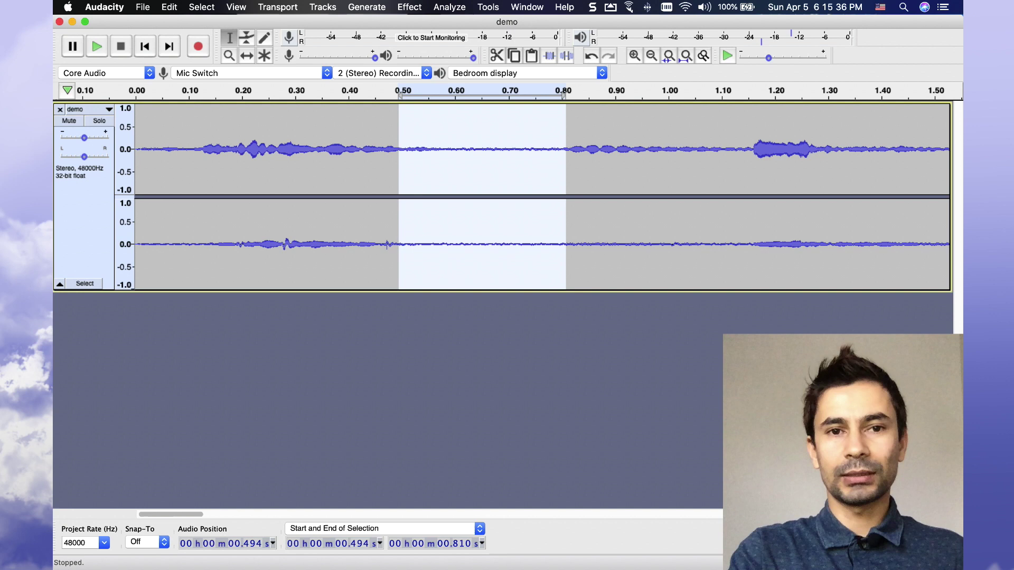
{"action": "key", "text": "space"}
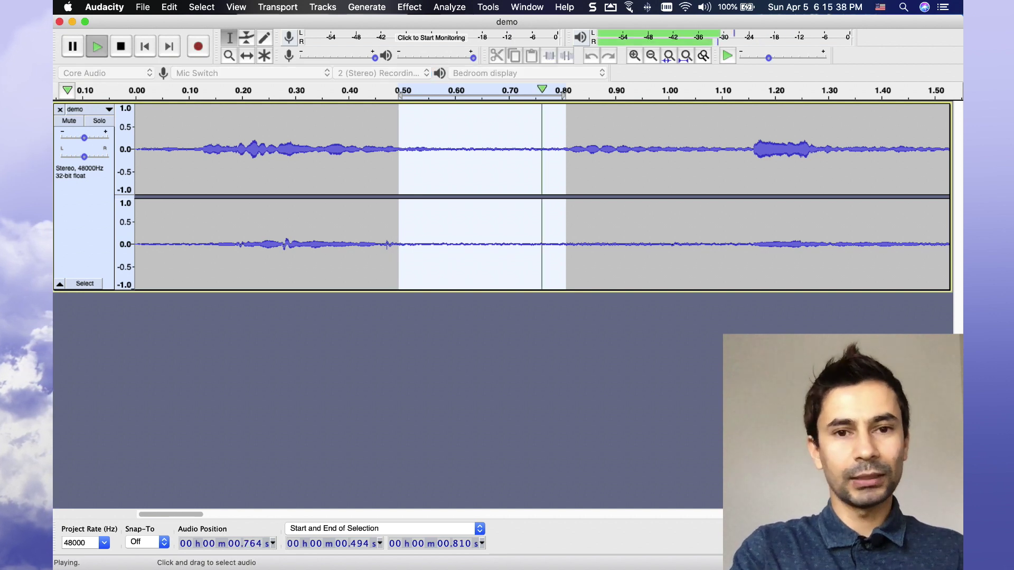
{"action": "key", "text": "space"}
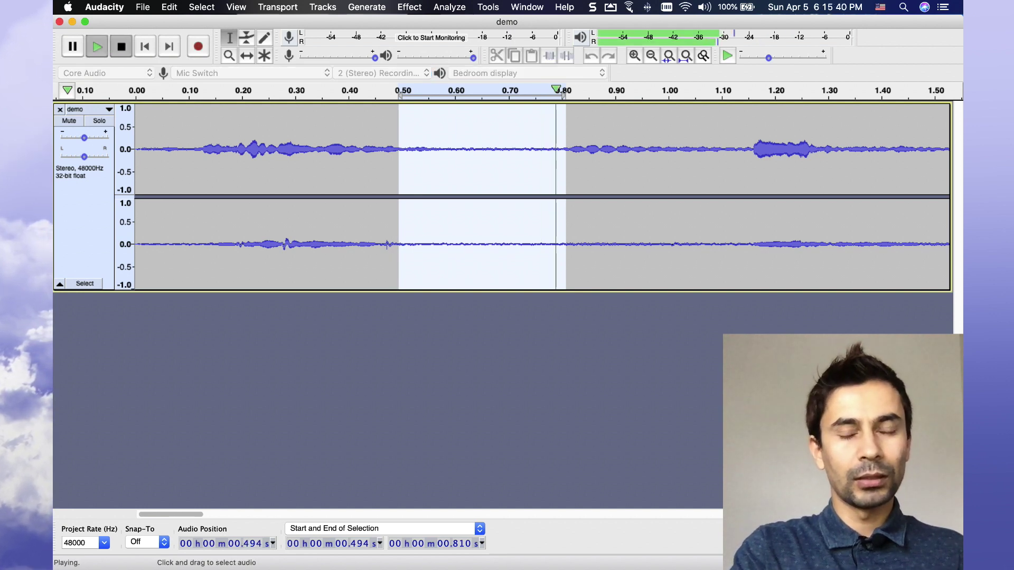
Step: Reselect the quiet gap from about 0.53 to 0.81 seconds and play it
{"action": "left_click", "coordinate": [428, 169]}
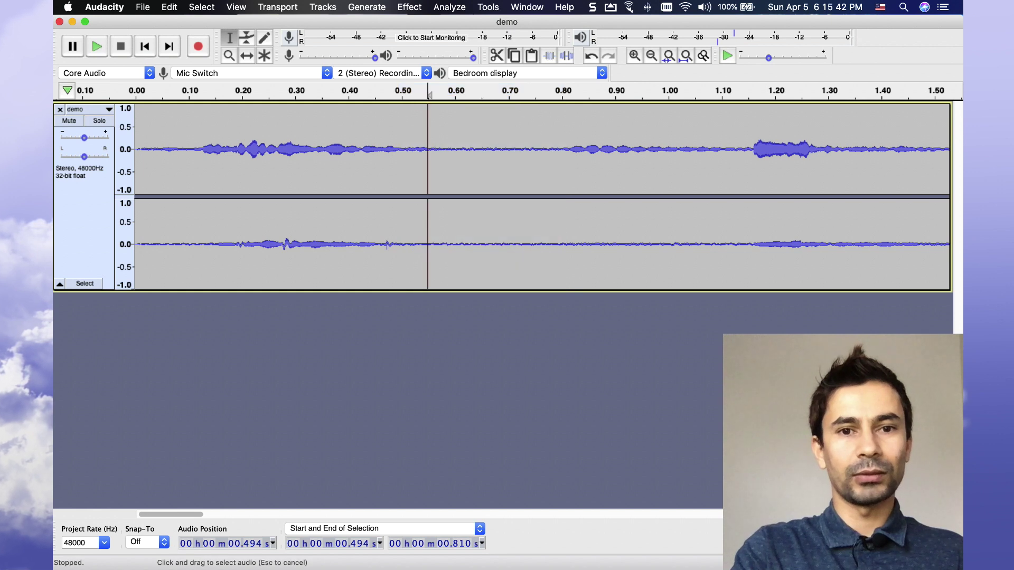
{"action": "left_click_drag", "start_coordinate": [415, 169], "coordinate": [567, 159]}
{"action": "key", "text": "space"}
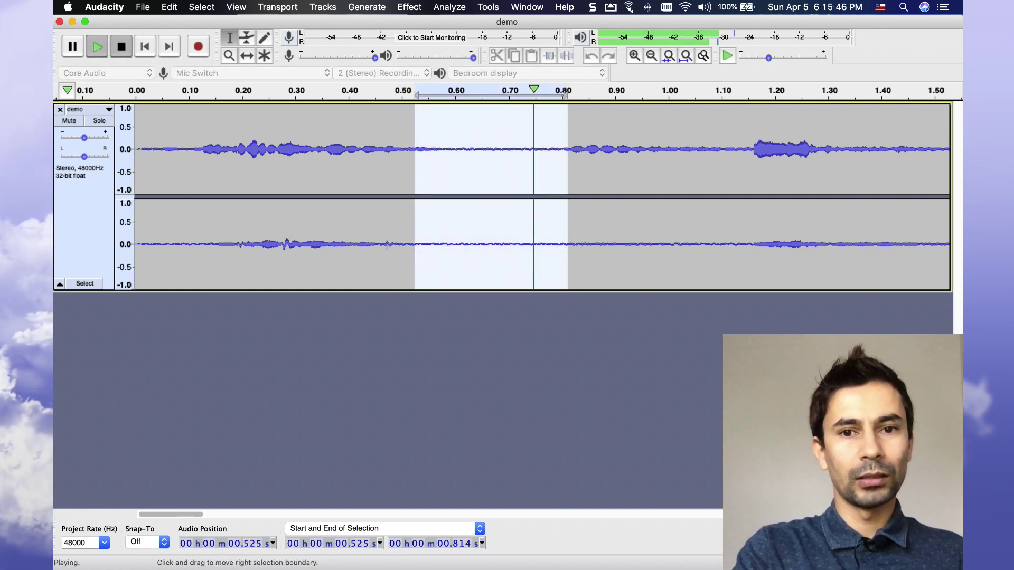
{"action": "key", "text": "space"}
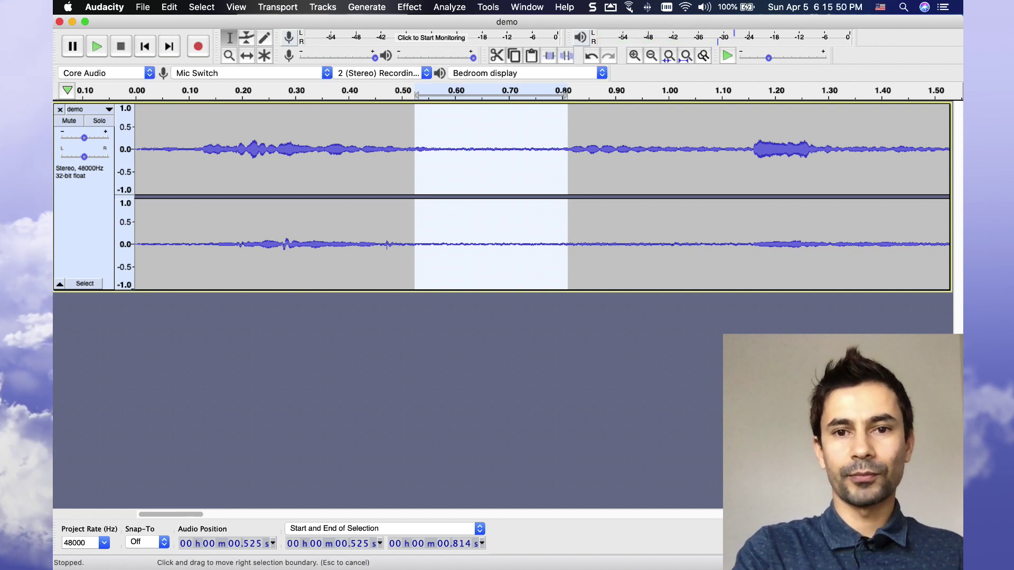
Step: Select the section from about 0.76 to 1.10 seconds, play it for comparison, and clear the selection
{"action": "left_click_drag", "start_coordinate": [540, 159], "coordinate": [722, 158]}
{"action": "key", "text": "space"}
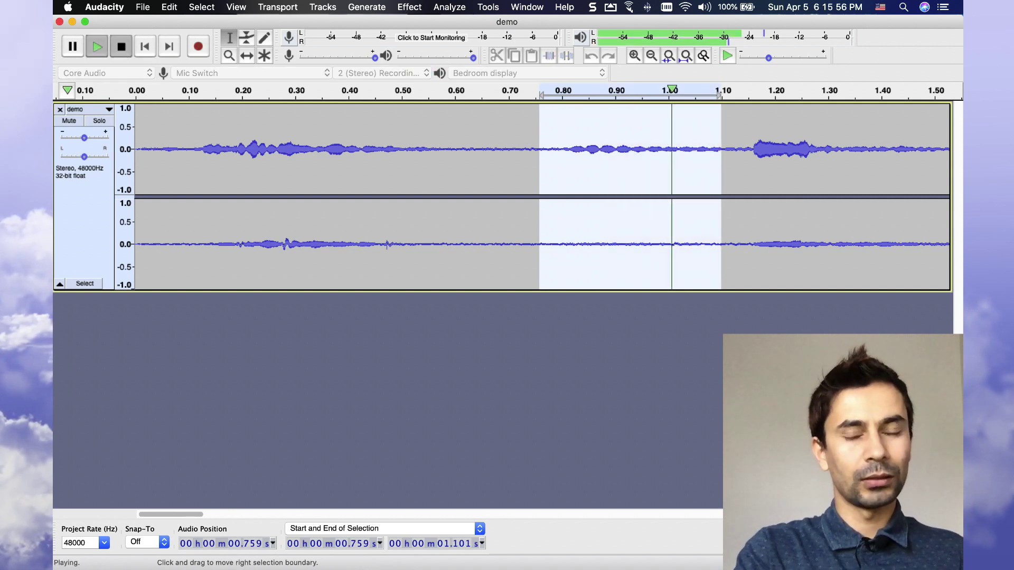
{"action": "left_click", "coordinate": [597, 158]}
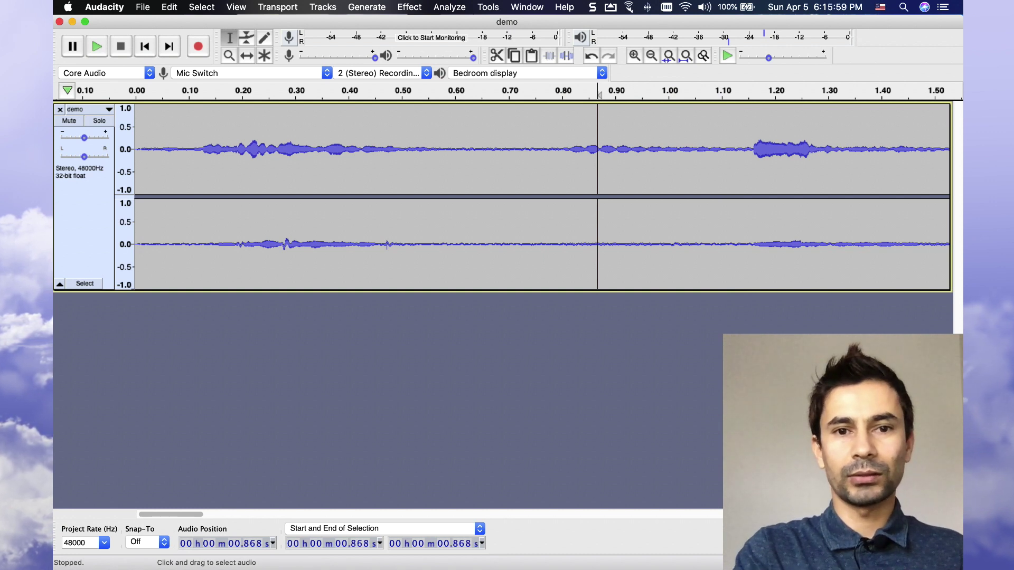
Step: Narrow the noise sample to the gap from about 0.57 to 0.77 seconds and play it to check it
{"action": "left_click", "coordinate": [435, 158]}
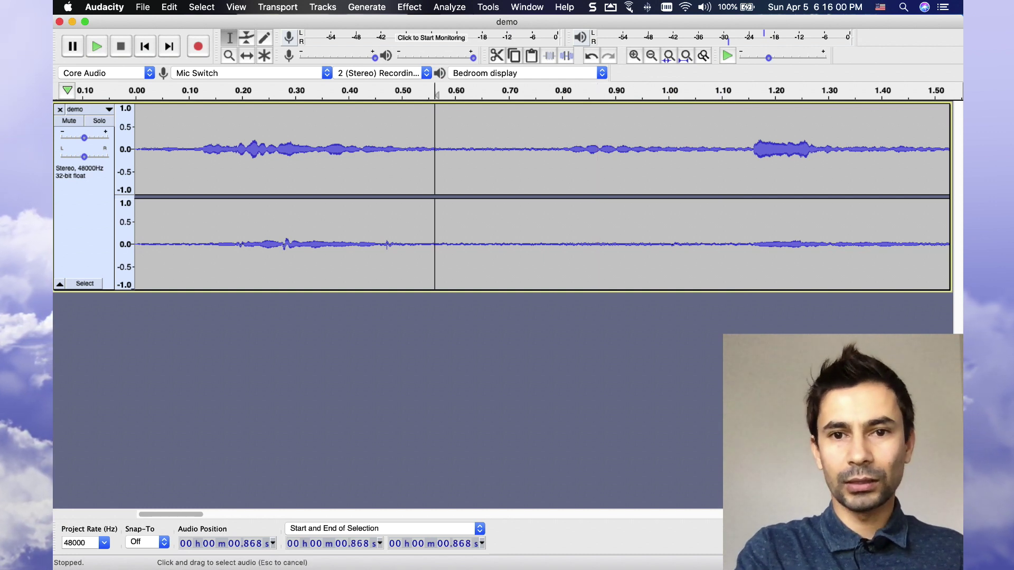
{"action": "left_click_drag", "start_coordinate": [434, 158], "coordinate": [570, 158]}
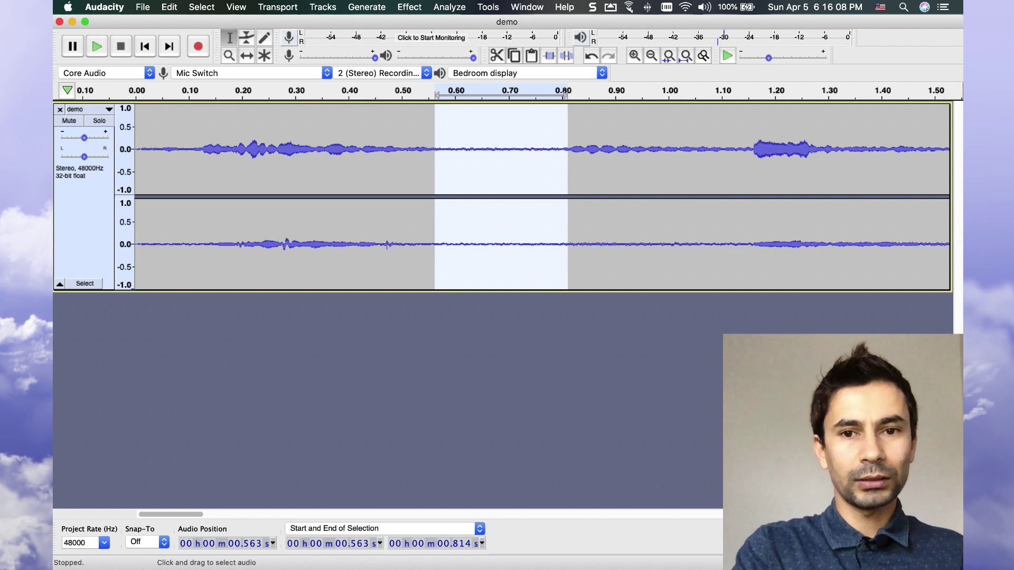
{"action": "left_click", "coordinate": [517, 159]}
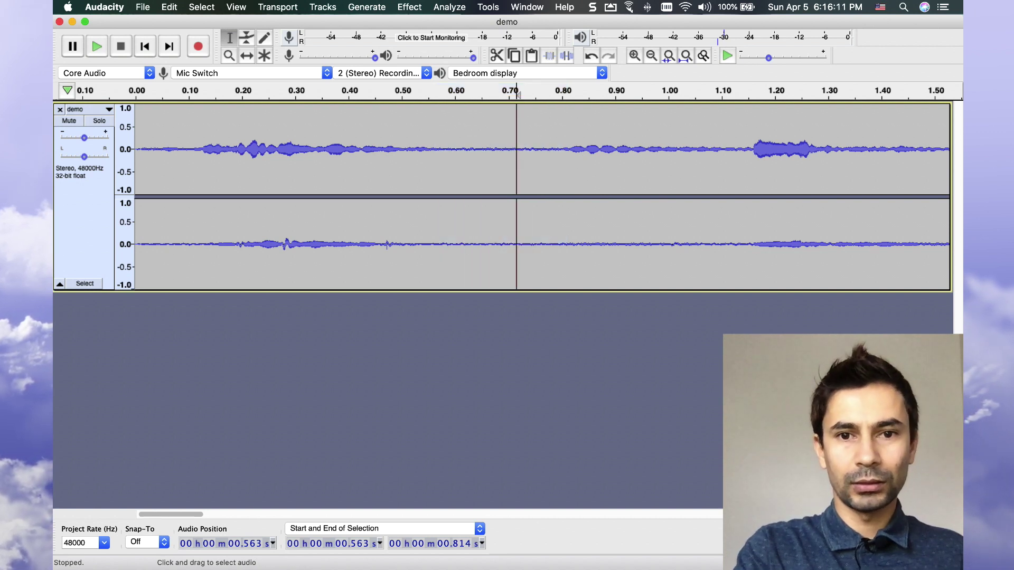
{"action": "left_click_drag", "start_coordinate": [439, 158], "coordinate": [546, 159]}
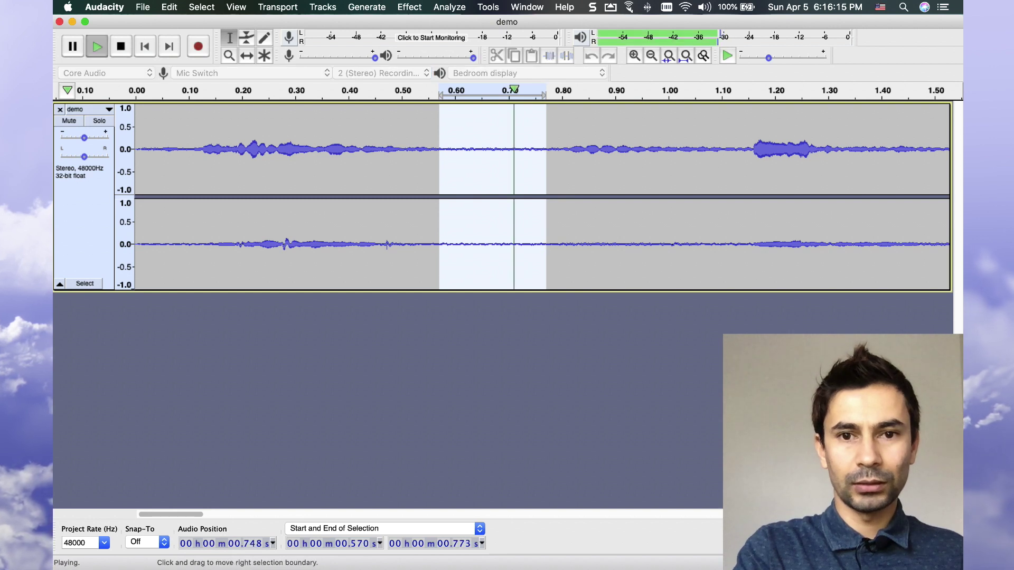
{"action": "key", "text": "space"}
{"action": "key", "text": "space"}
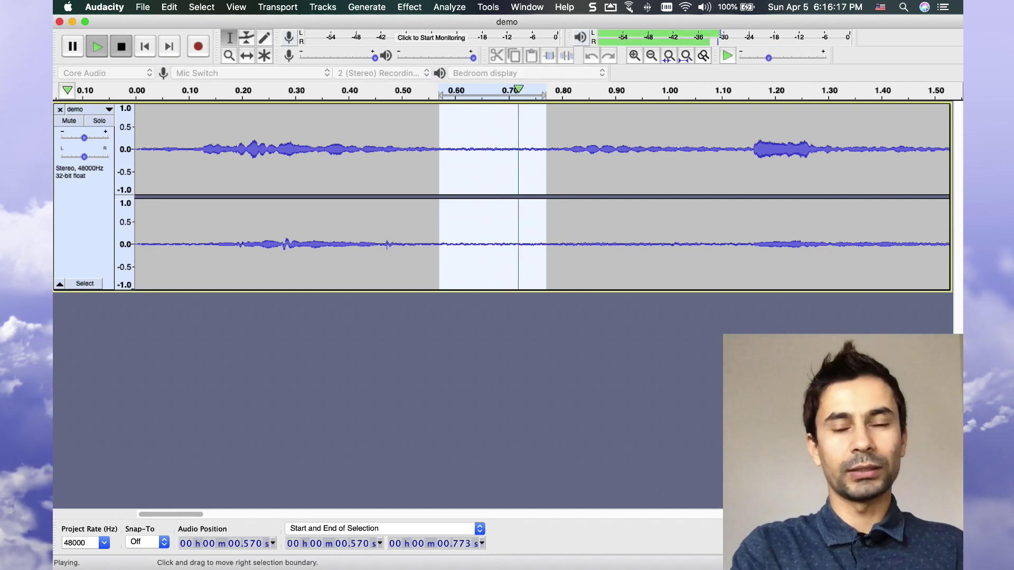
{"action": "key", "text": "space"}
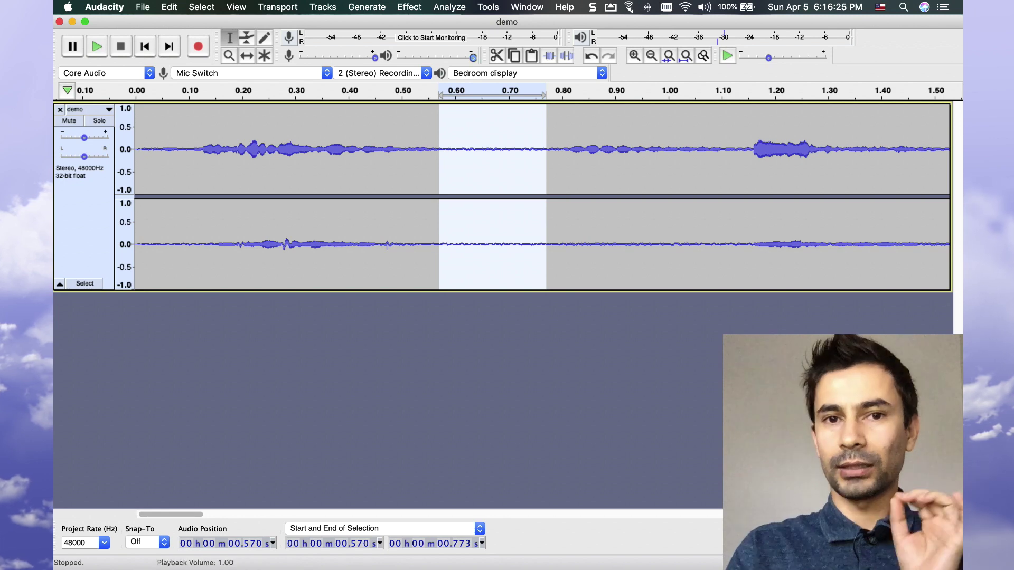
Step: Capture the noise profile for Noise Reduction from the selected quiet section
{"action": "left_click", "coordinate": [409, 7]}
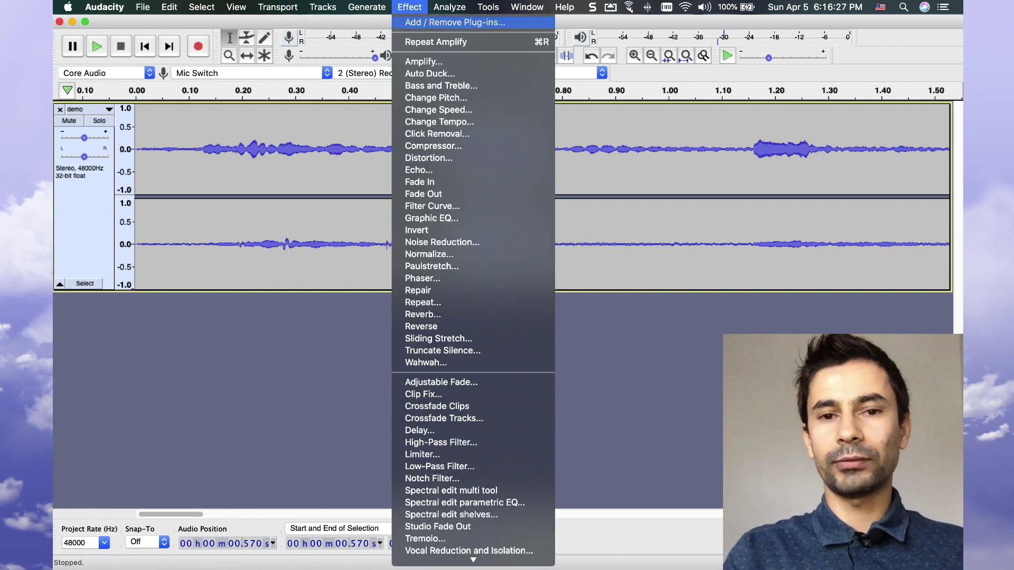
{"action": "left_click", "coordinate": [438, 242]}
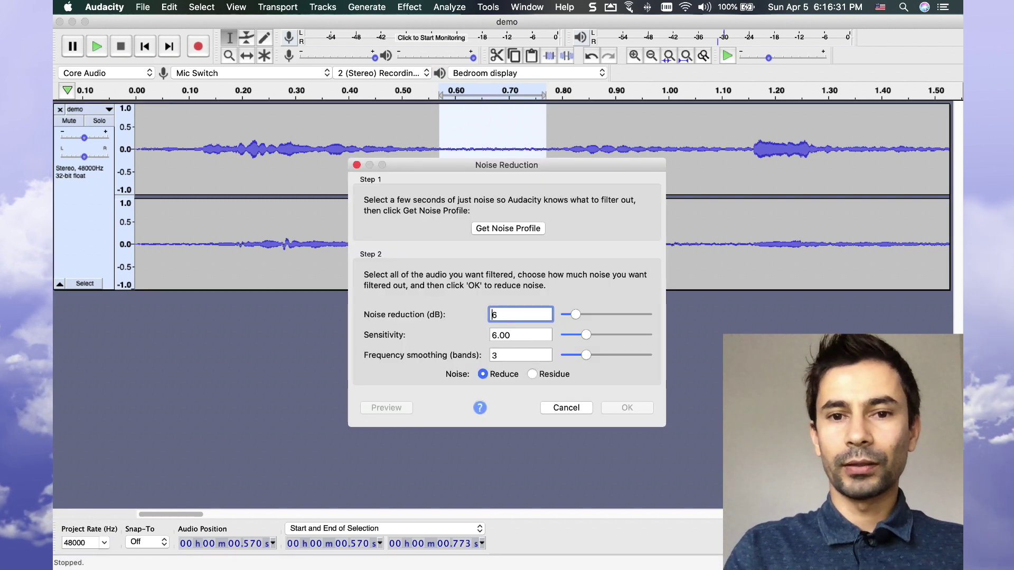
{"action": "left_click", "coordinate": [508, 229]}
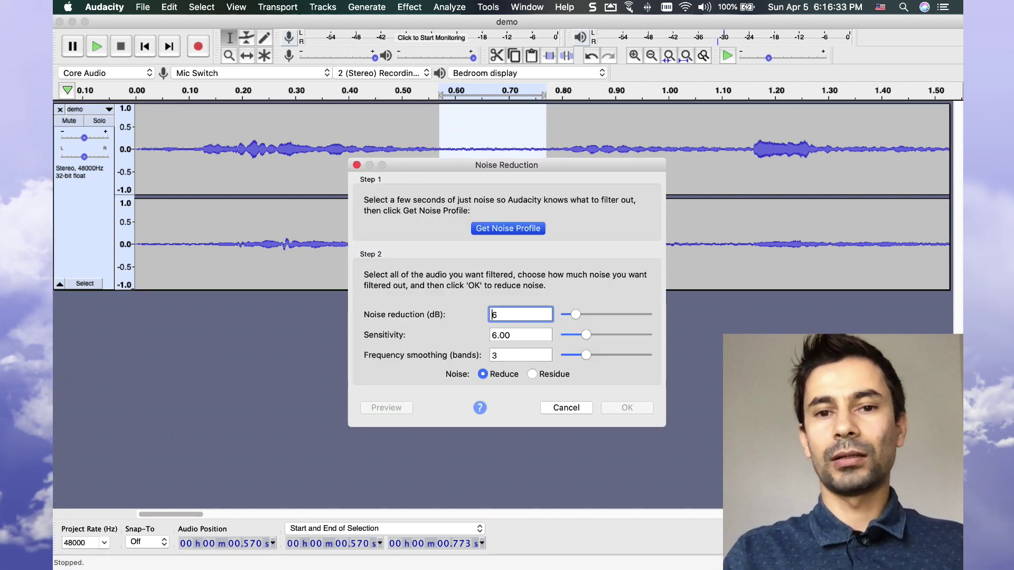
{"action": "key", "text": "Return"}
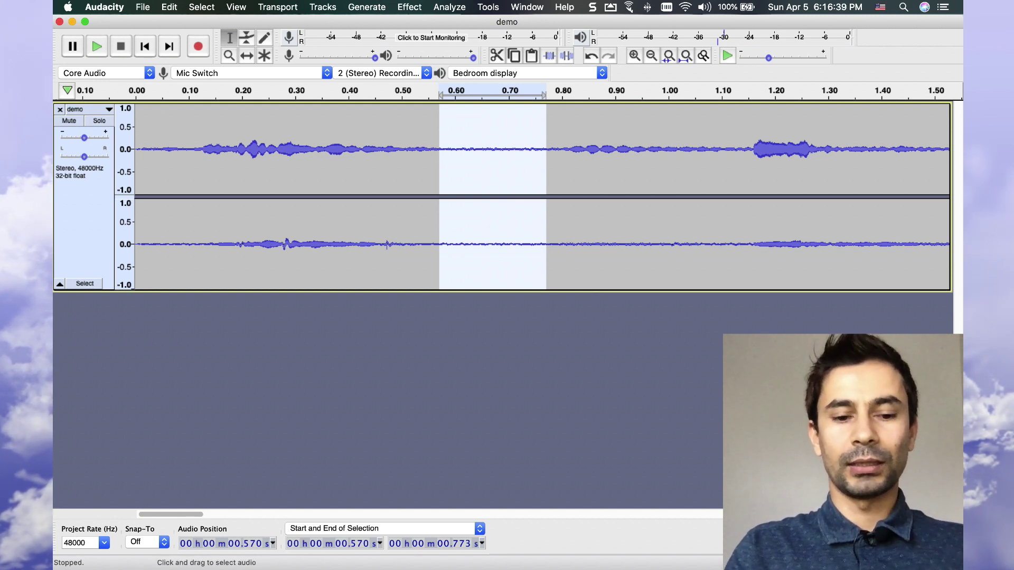
Step: Apply Noise Reduction to the whole track with 6 dB, sensitivity 6.00 and 3 smoothing bands, and play the result from the start
{"action": "left_click", "coordinate": [305, 159]}
{"action": "key", "text": "super+a"}
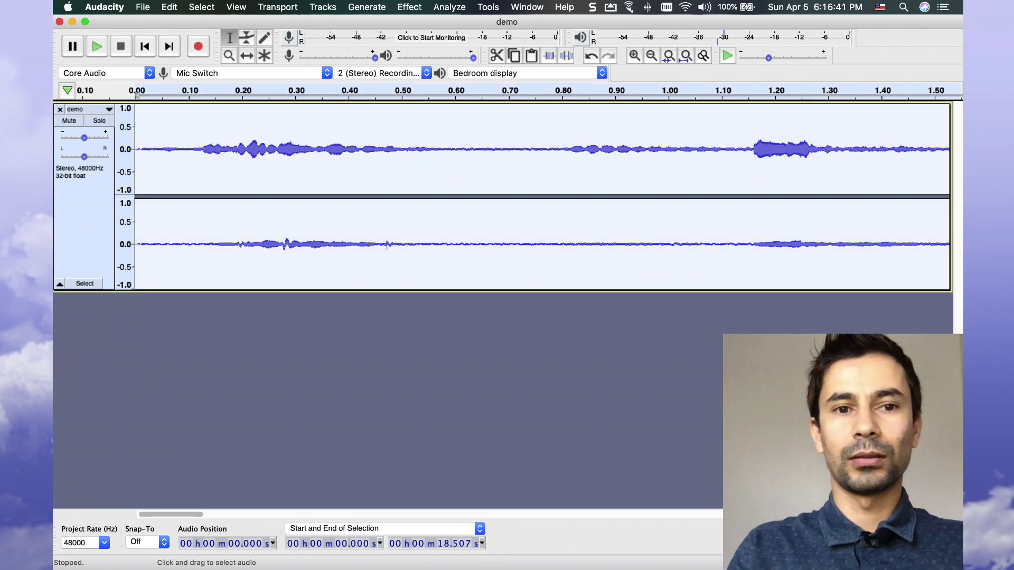
{"action": "left_click", "coordinate": [409, 8]}
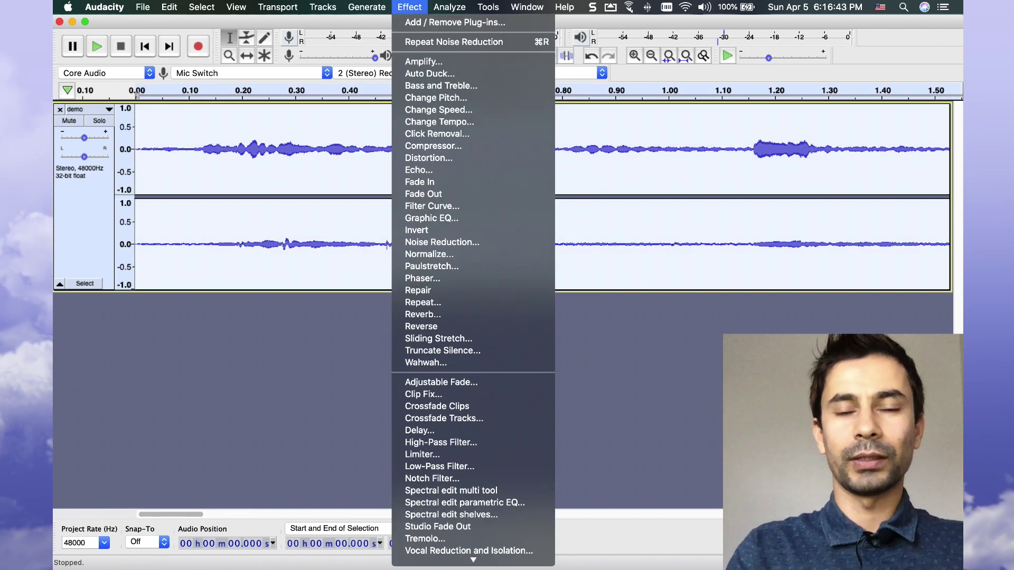
{"action": "left_click", "coordinate": [442, 242]}
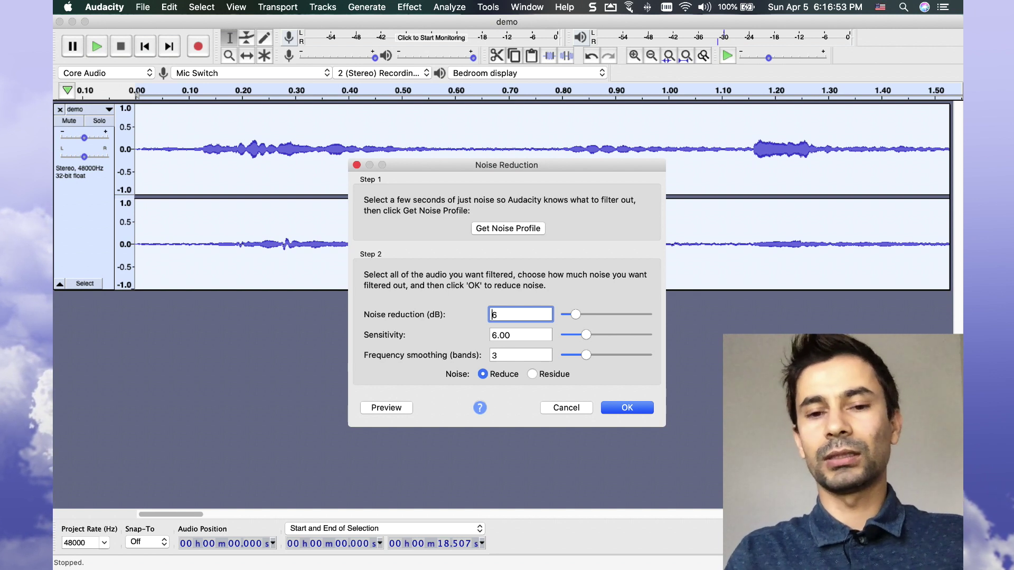
{"action": "key", "text": "super+a"}
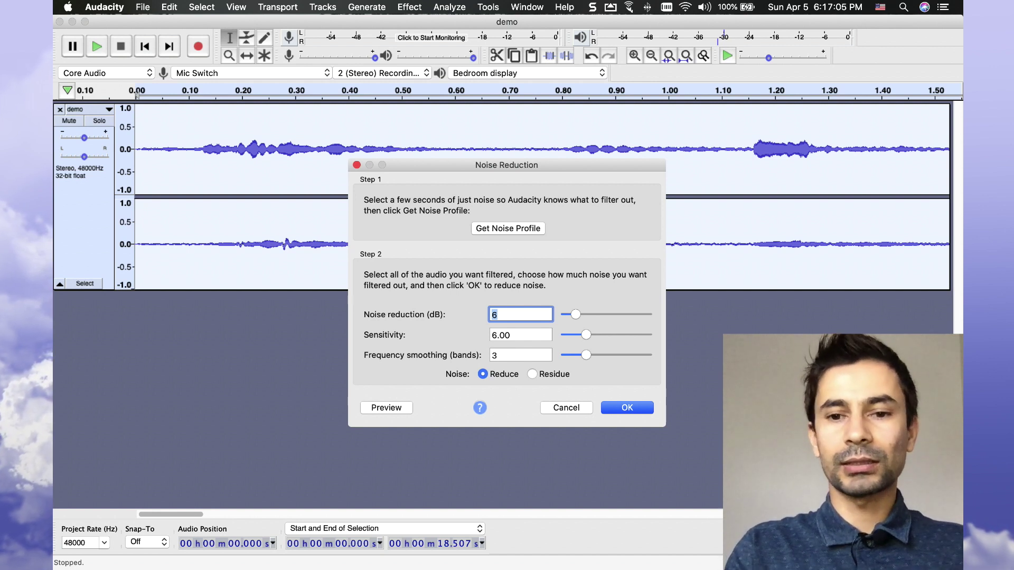
{"action": "key", "text": "Return"}
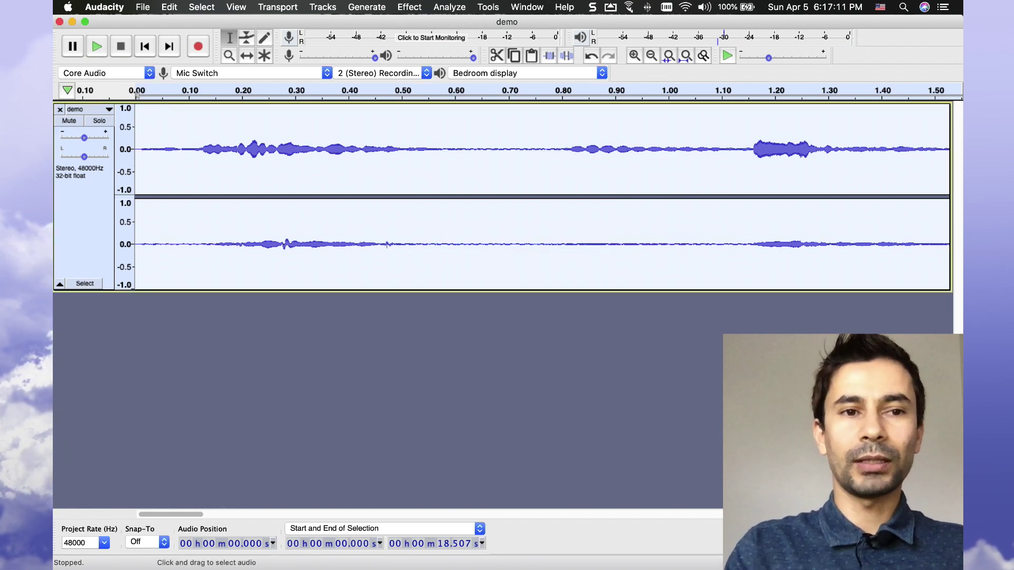
{"action": "left_click", "coordinate": [96, 47]}
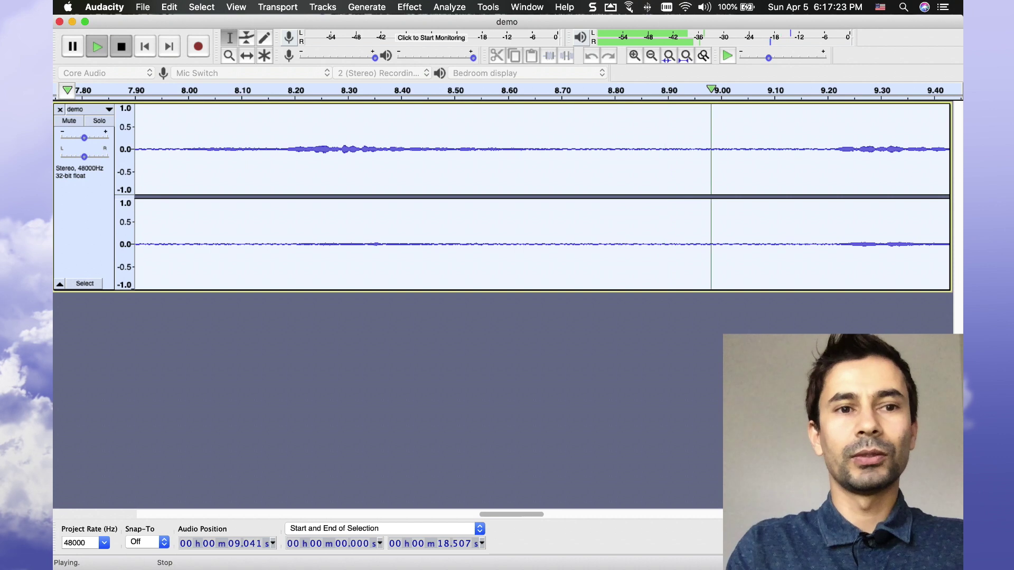
{"action": "left_click", "coordinate": [121, 46]}
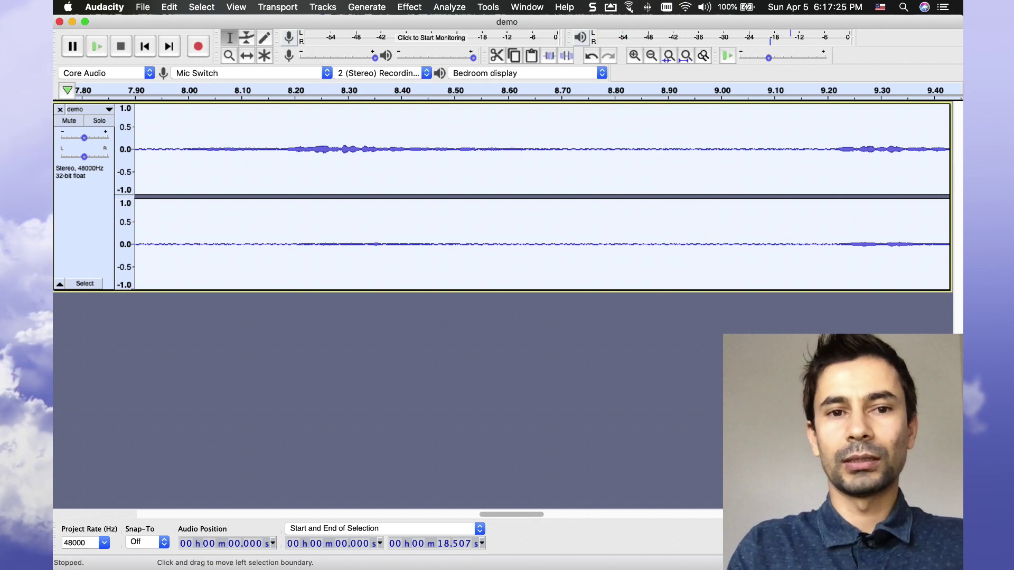
Step: Undo the noise reduction and the earlier amplification of the demo track
{"action": "key", "text": "super+z"}
{"action": "left_click", "coordinate": [344, 150]}
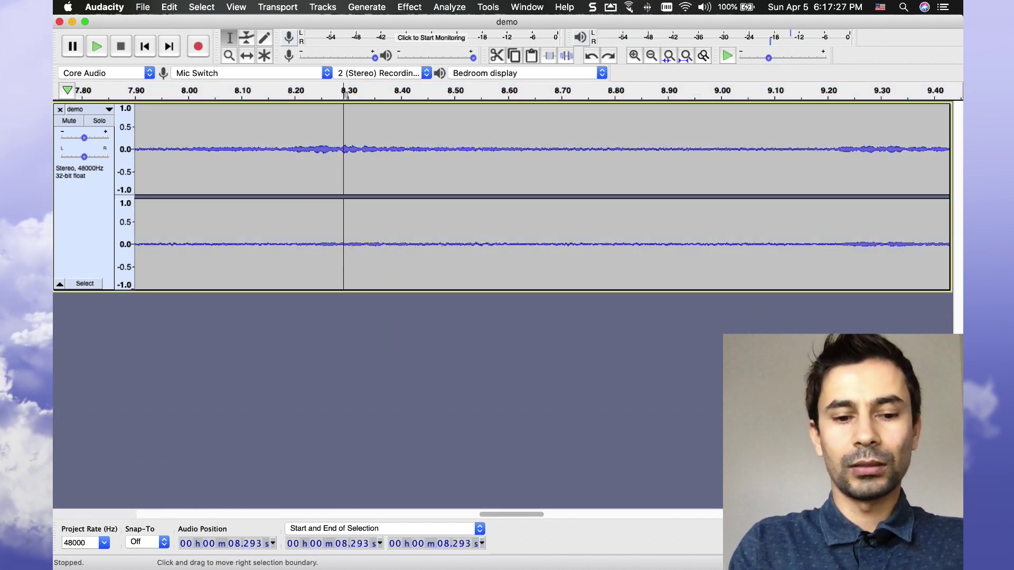
{"action": "key", "text": "super+shift+z"}
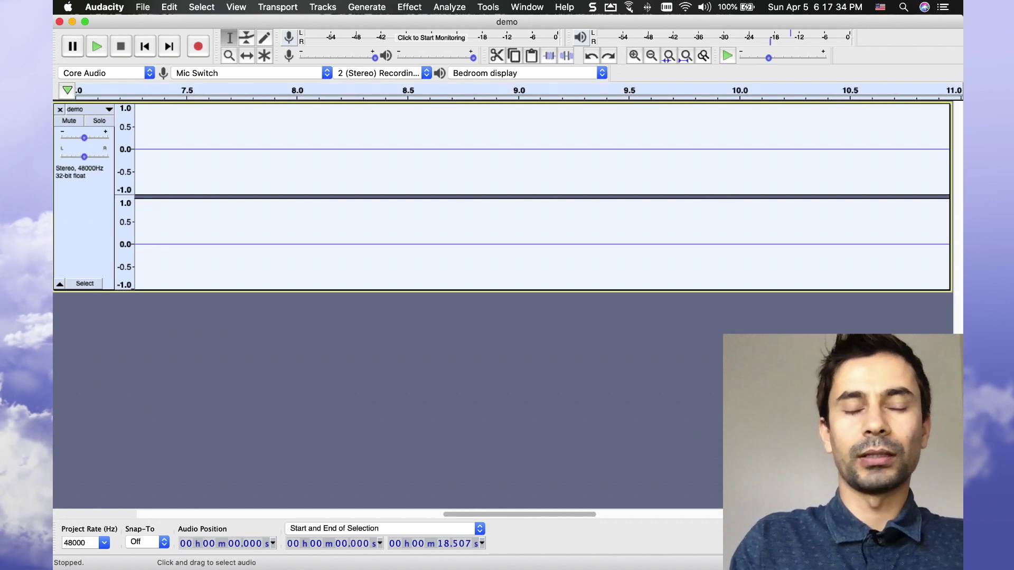
{"action": "key", "text": "super+3"}
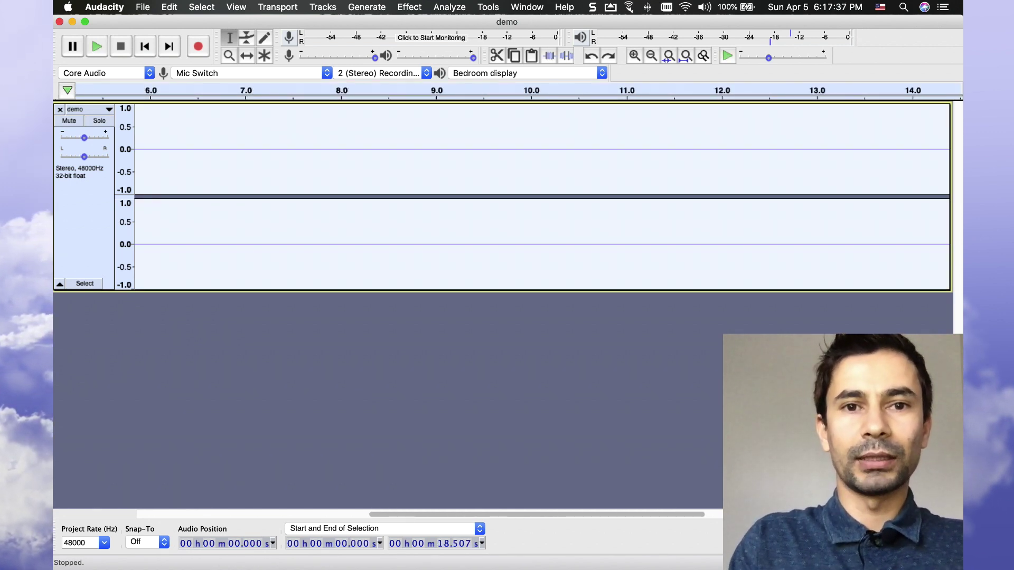
Step: Amplify the whole demo track by 30 dB without allowing clipping
{"action": "left_click", "coordinate": [409, 8]}
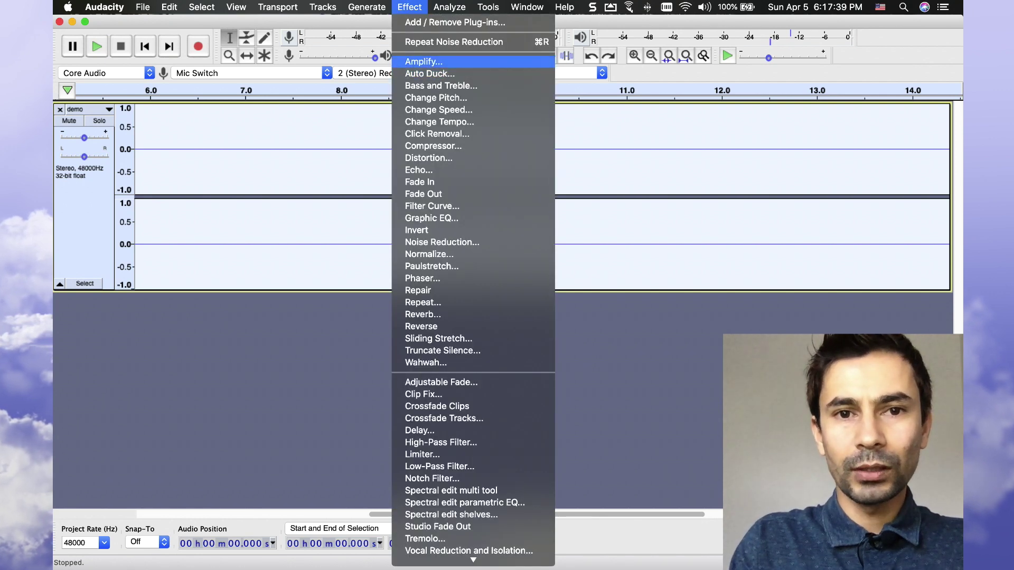
{"action": "left_click", "coordinate": [424, 62]}
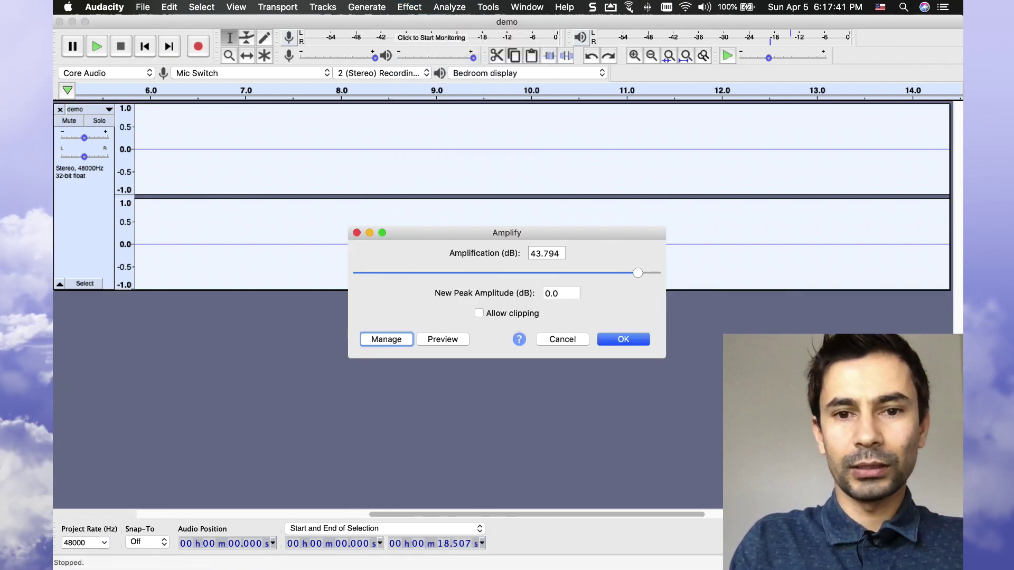
{"action": "type", "text": "30"}
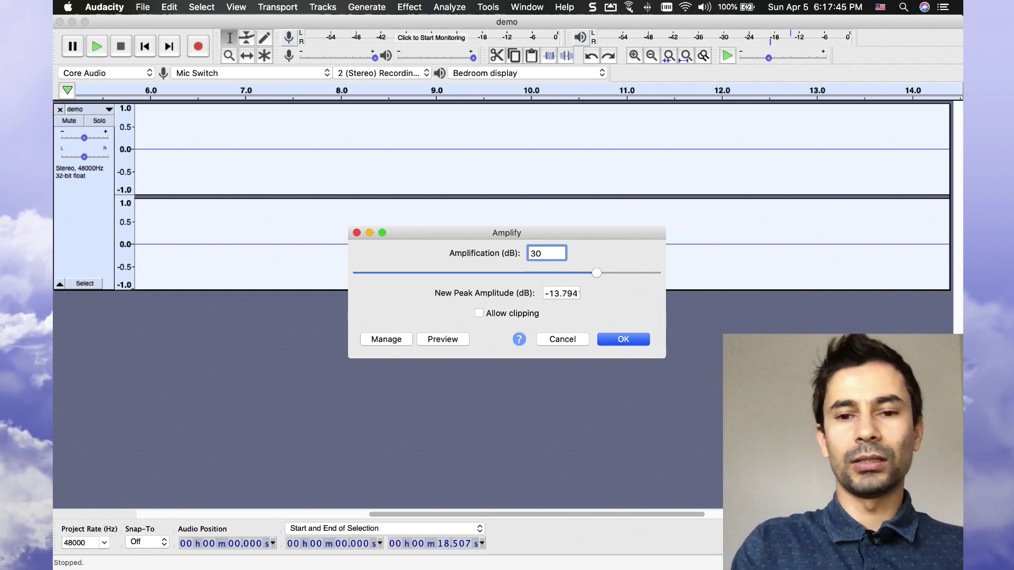
{"action": "key", "text": "Return"}
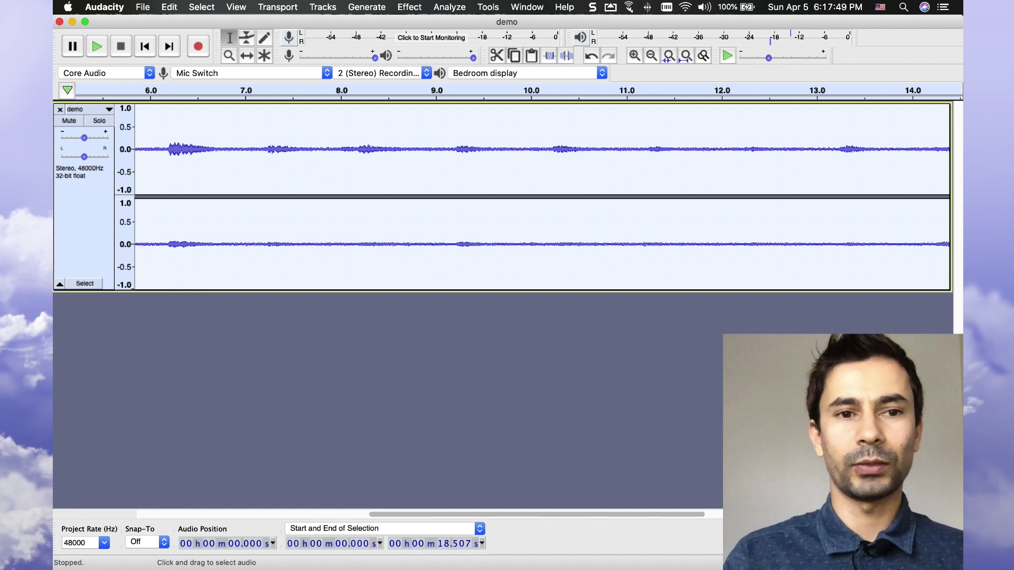
Step: Select the quiet gap from about 1.95 to 2.08 seconds as the noise sample and play it to check it
{"action": "scroll", "coordinate": [543, 197], "scroll_direction": "left", "scroll_amount": 10}
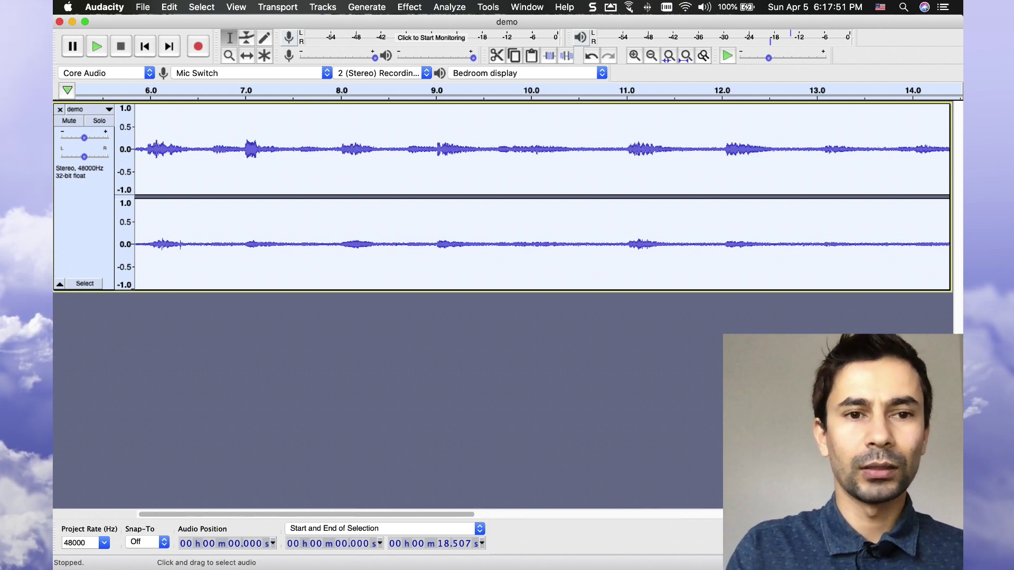
{"action": "scroll", "coordinate": [238, 196], "scroll_direction": "up", "scroll_amount": 2}
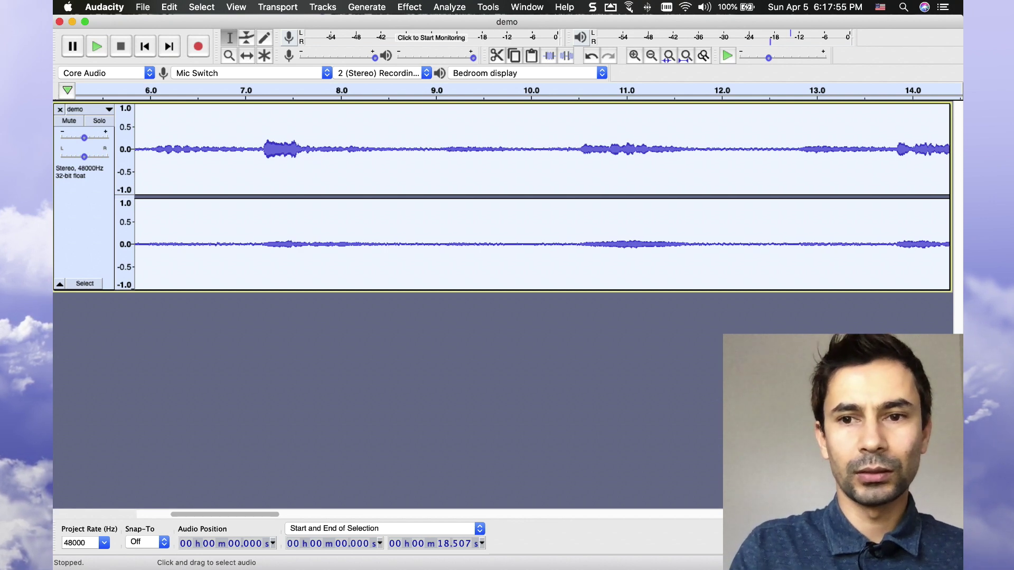
{"action": "scroll", "coordinate": [265, 179], "scroll_direction": "up", "scroll_amount": 4}
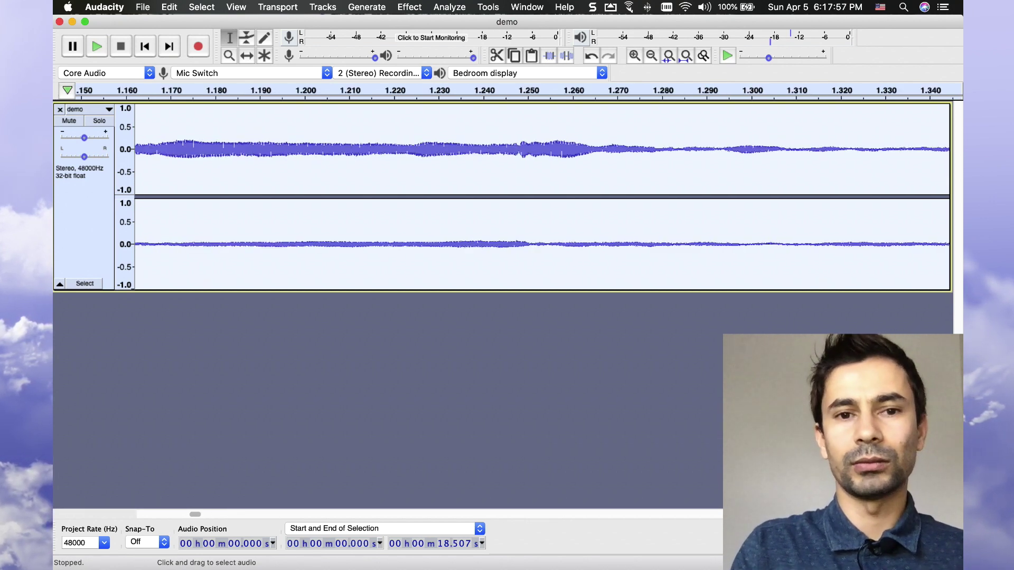
{"action": "key", "text": "super+3"}
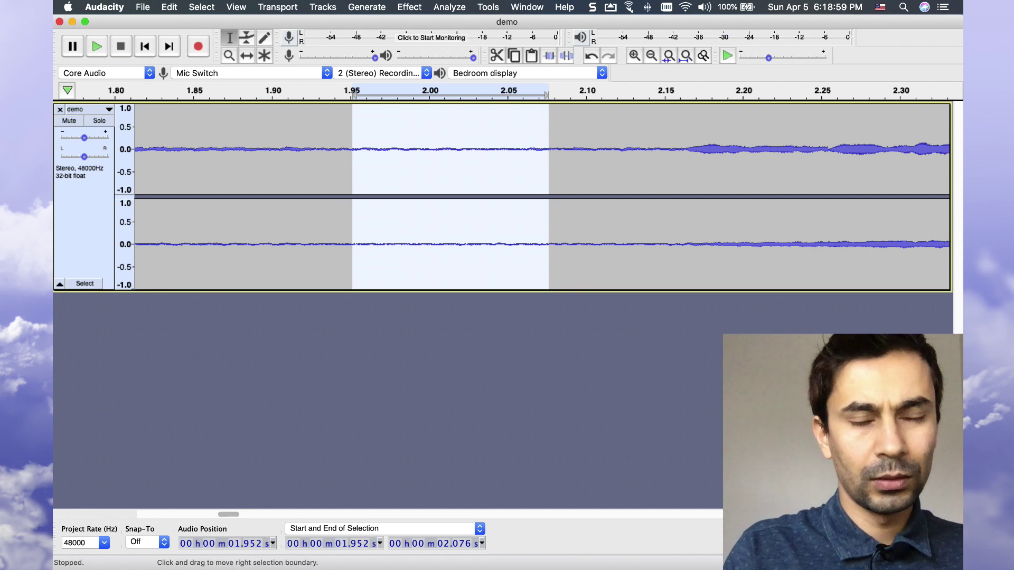
{"action": "key", "text": "space"}
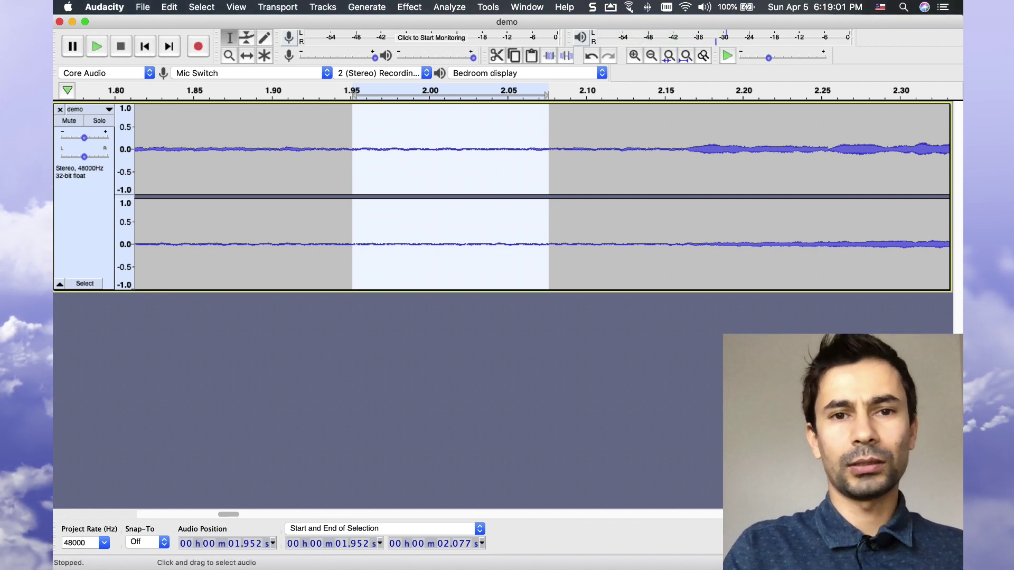
Step: Capture the Noise Reduction profile from the selected quiet gap
{"action": "left_click", "coordinate": [410, 7]}
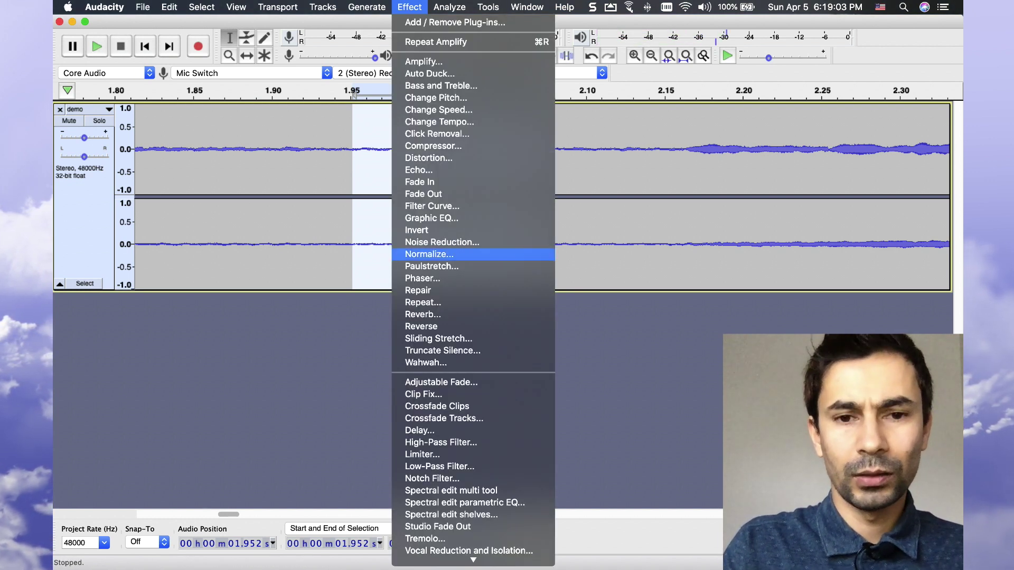
{"action": "left_click", "coordinate": [442, 242]}
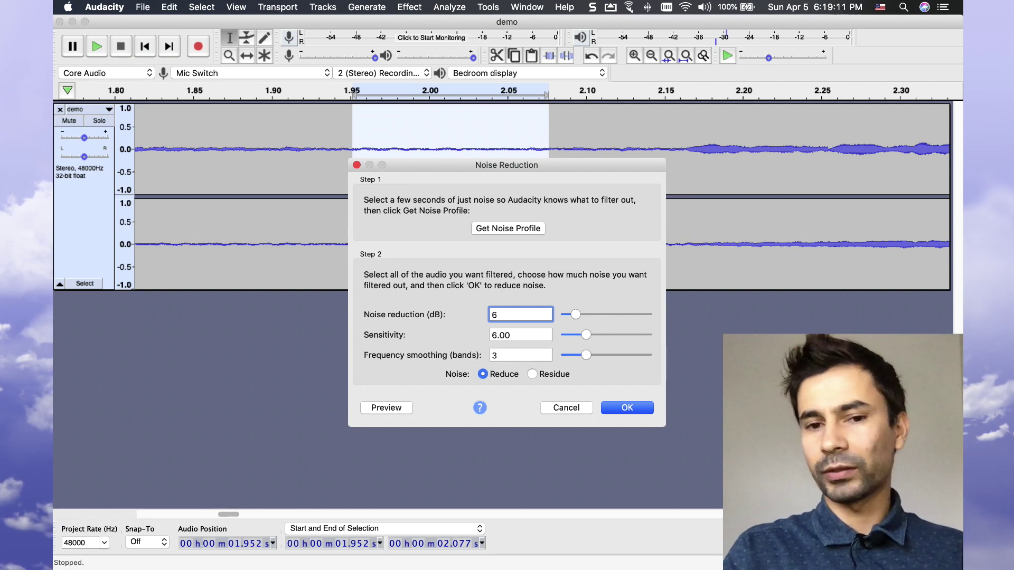
{"action": "left_click", "coordinate": [507, 228]}
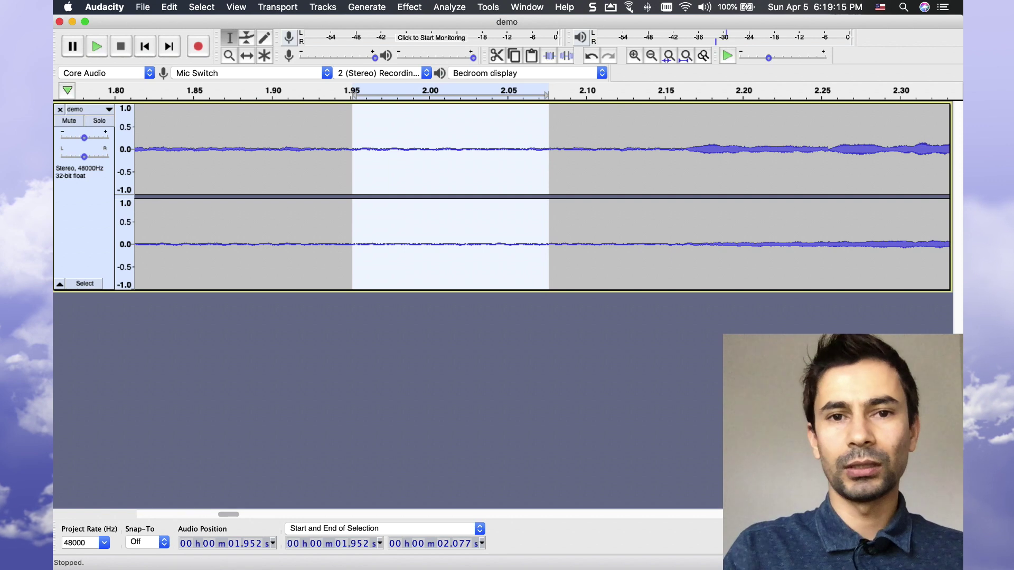
Step: Apply Noise Reduction to the whole track with 12 dB, sensitivity 6.00 and 3 smoothing bands
{"action": "left_click", "coordinate": [434, 225]}
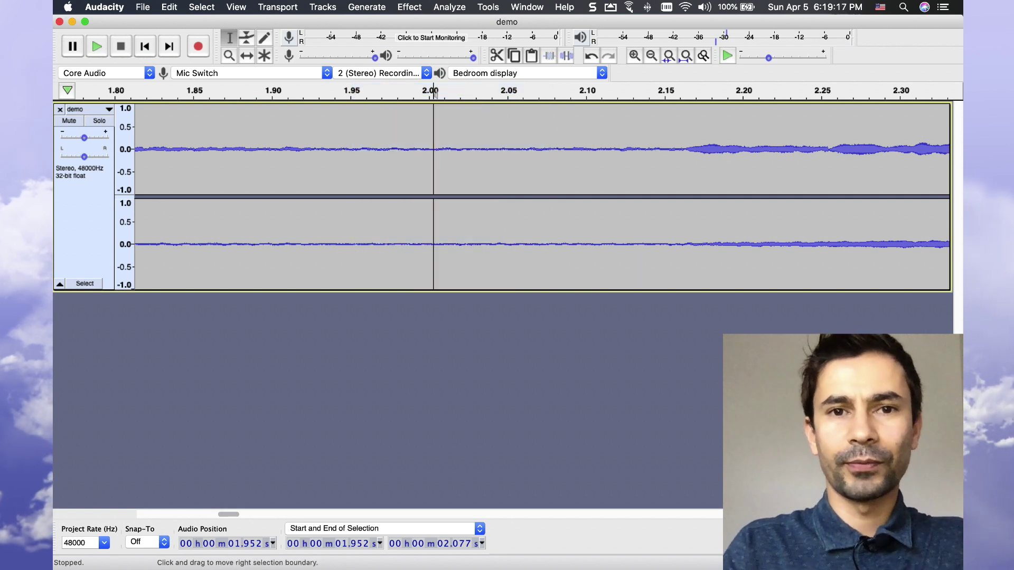
{"action": "key", "text": "super+a"}
{"action": "left_click", "coordinate": [409, 7]}
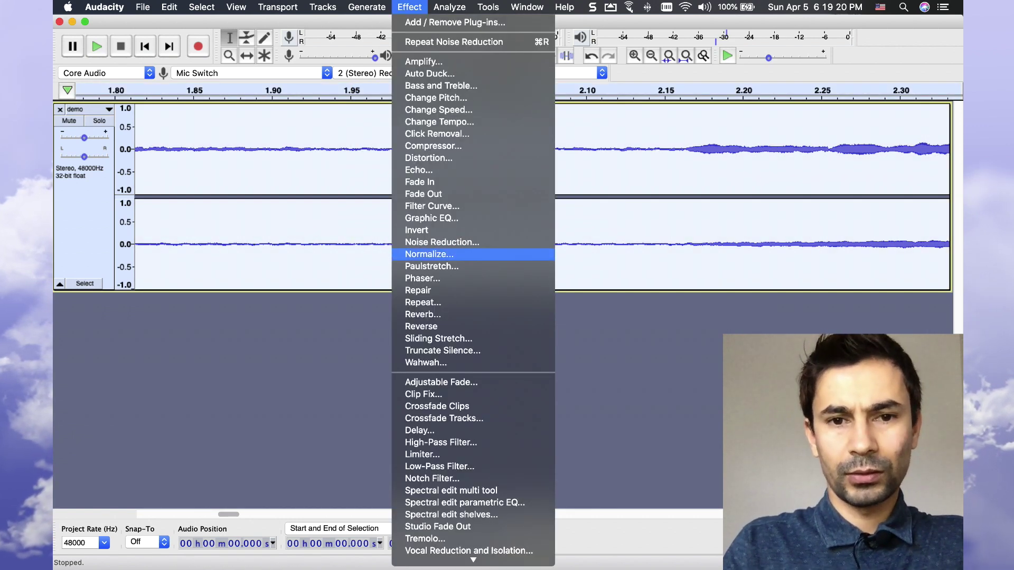
{"action": "left_click", "coordinate": [442, 243]}
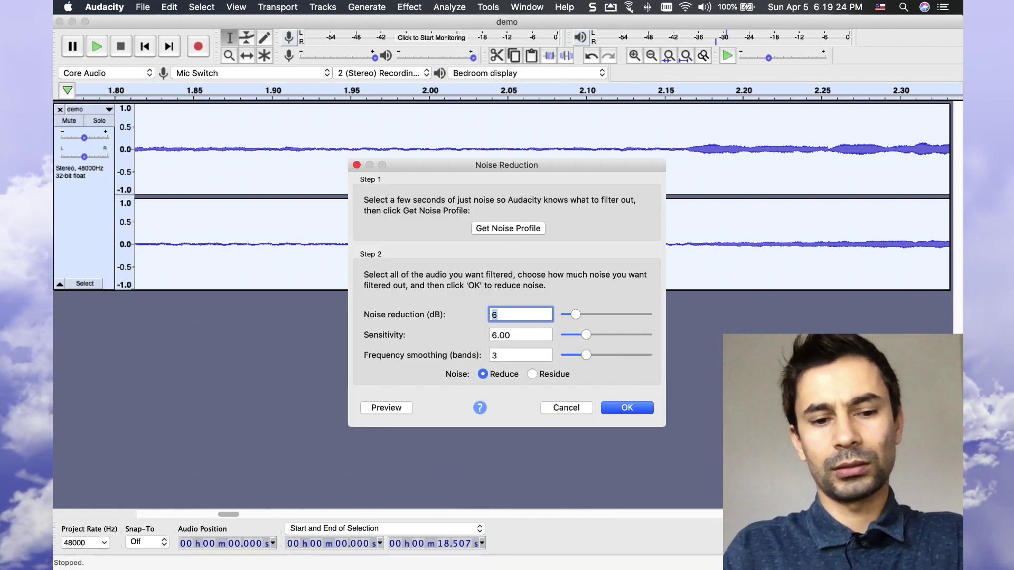
{"action": "type", "text": "12"}
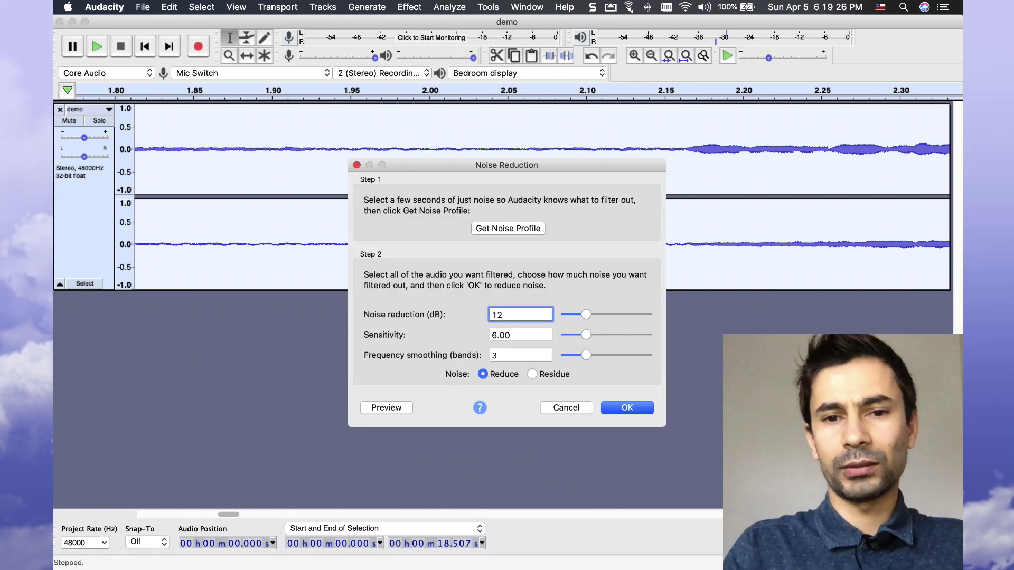
{"action": "key", "text": "Return"}
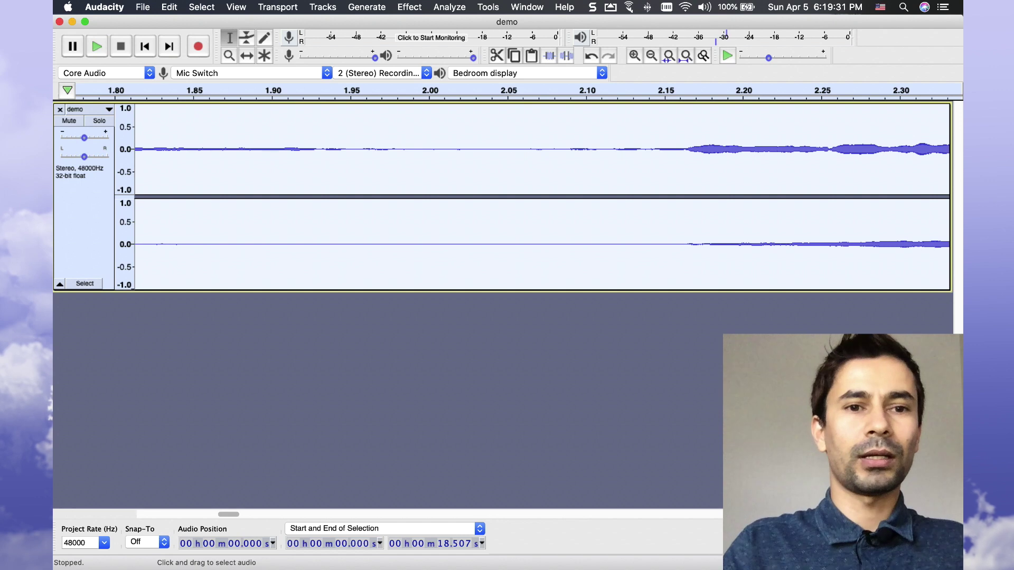
Step: Fit the full track in view and play the noise-reduced audio from the start
{"action": "scroll", "coordinate": [388, 195], "scroll_direction": "down", "scroll_amount": 3}
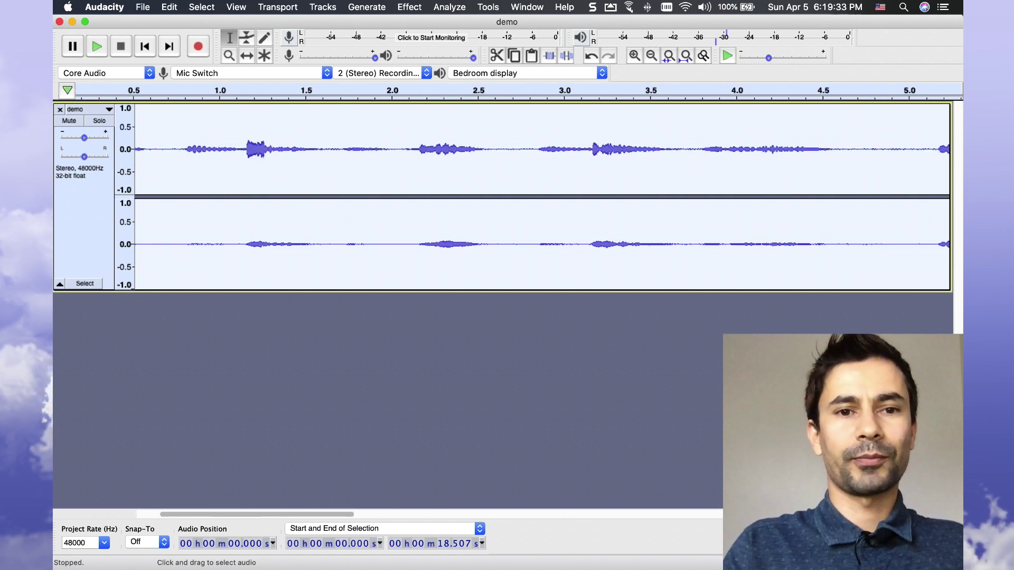
{"action": "key", "text": "super+3"}
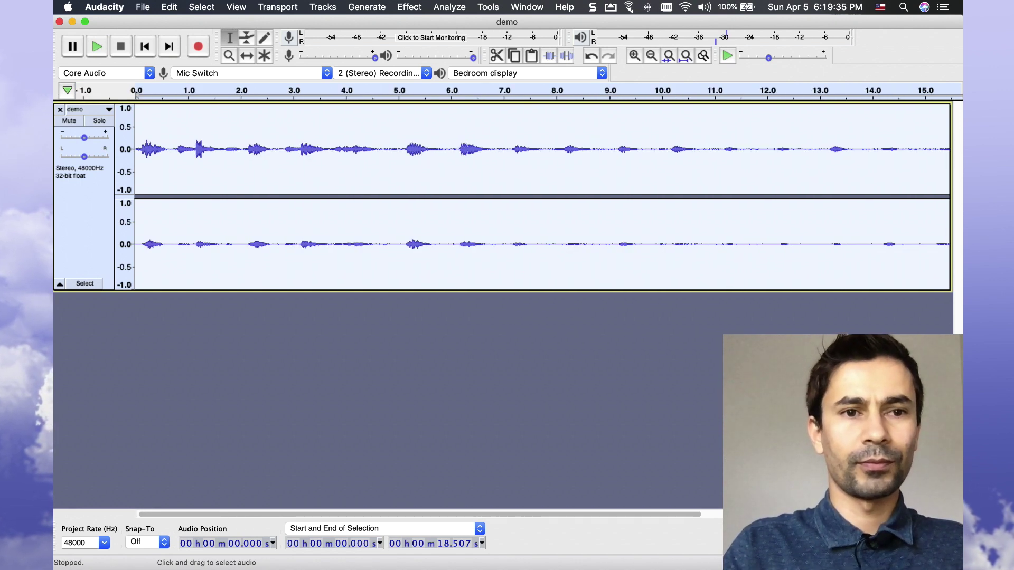
{"action": "key", "text": "super+3"}
{"action": "key", "text": "space"}
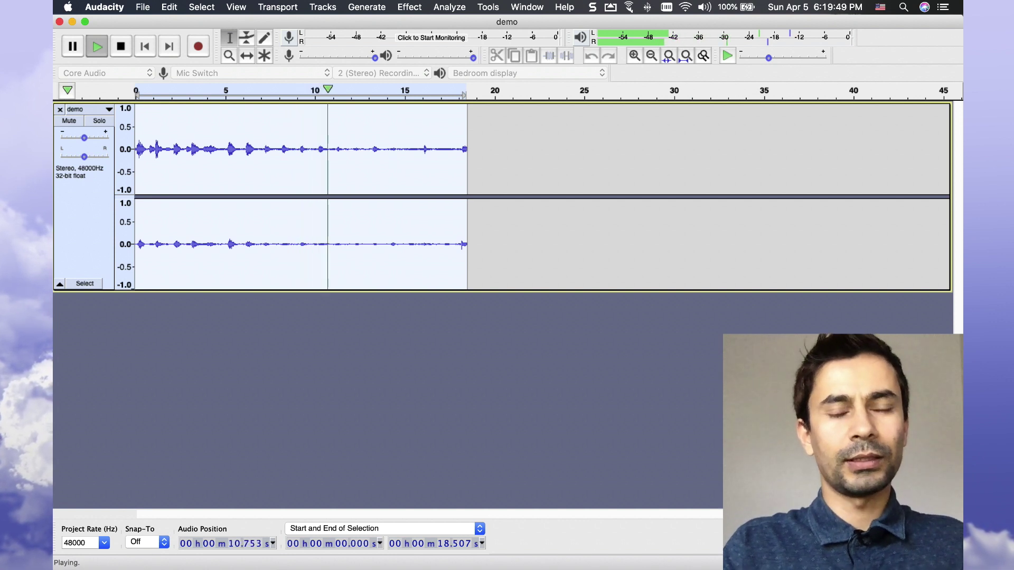
Step: Stop playback and delete the faint end of the demo track from about 9.1 seconds onward
{"action": "left_click_drag", "start_coordinate": [299, 159], "coordinate": [459, 158]}
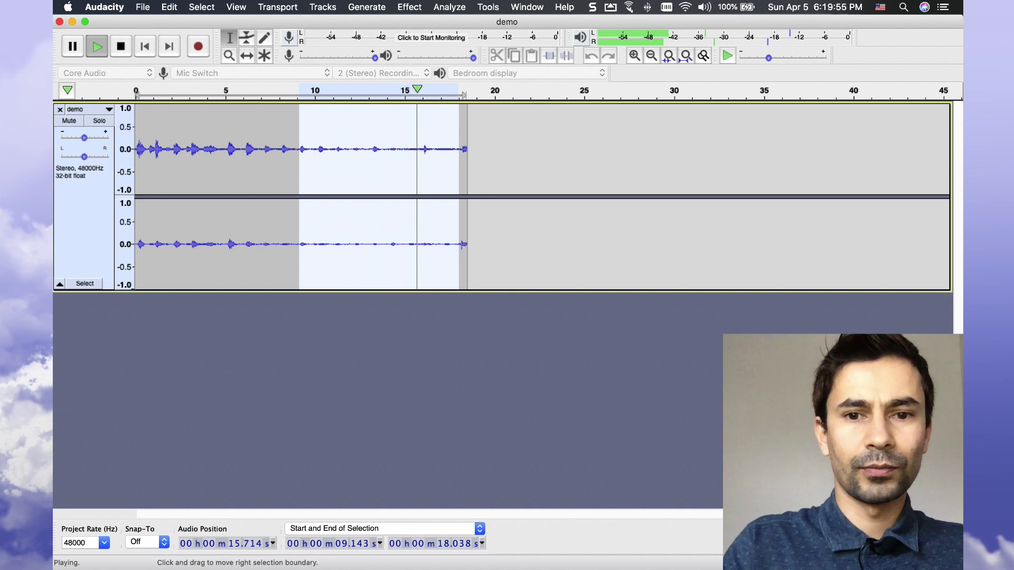
{"action": "key", "text": "Delete"}
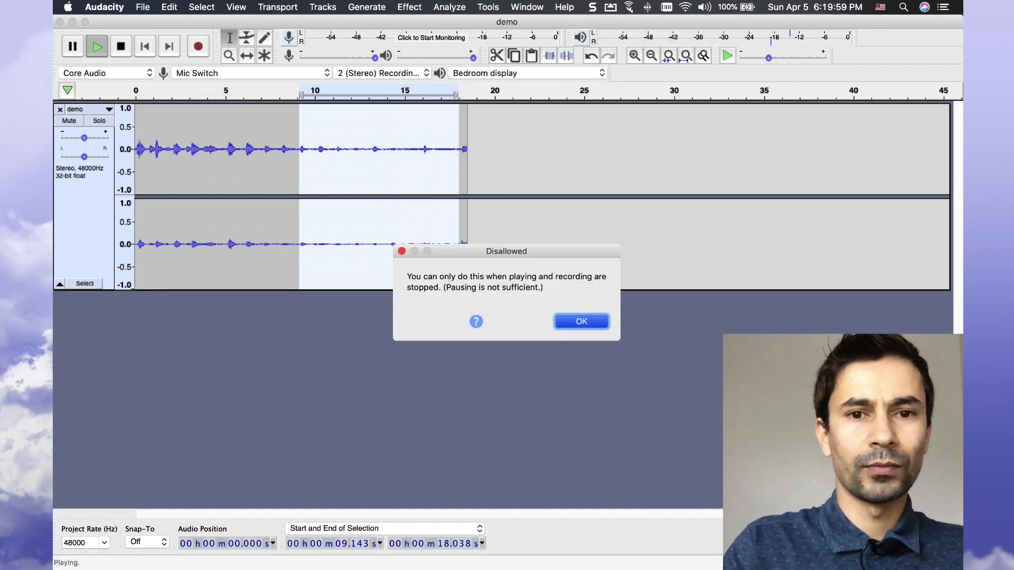
{"action": "key", "text": "Return"}
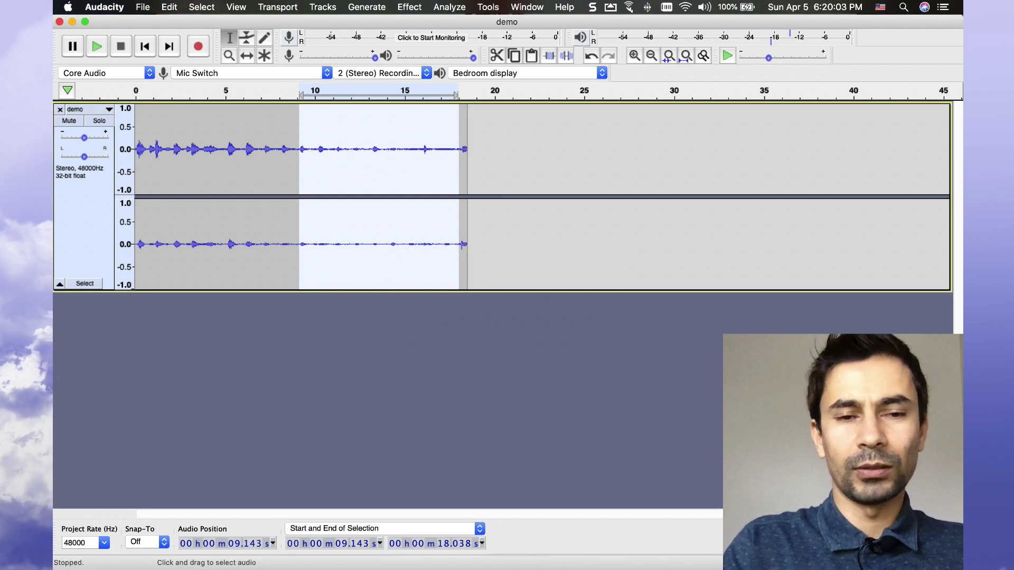
{"action": "left_click", "coordinate": [317, 158]}
{"action": "left_click", "coordinate": [300, 158]}
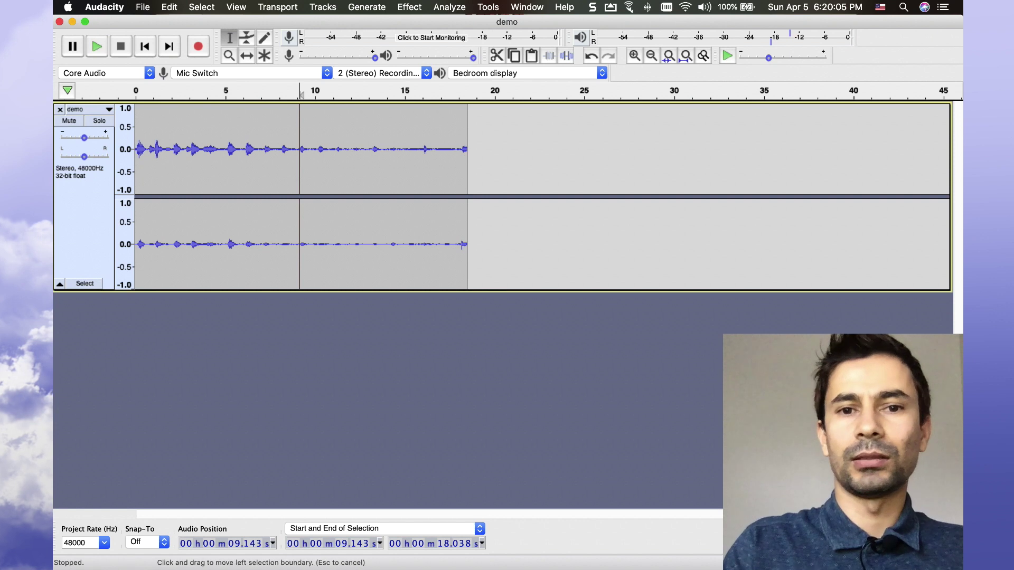
{"action": "key", "text": "Delete"}
{"action": "left_click", "coordinate": [300, 153]}
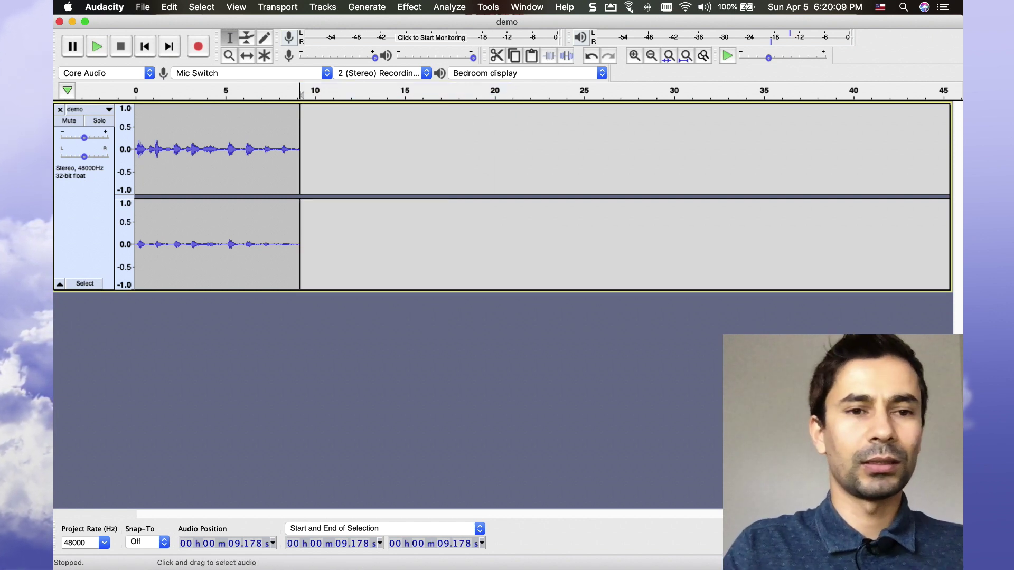
Step: Select the quiet gap from about 6.71 to 7.15 seconds as a new noise sample and play it to check it
{"action": "scroll", "coordinate": [473, 159], "scroll_direction": "up", "scroll_amount": 3}
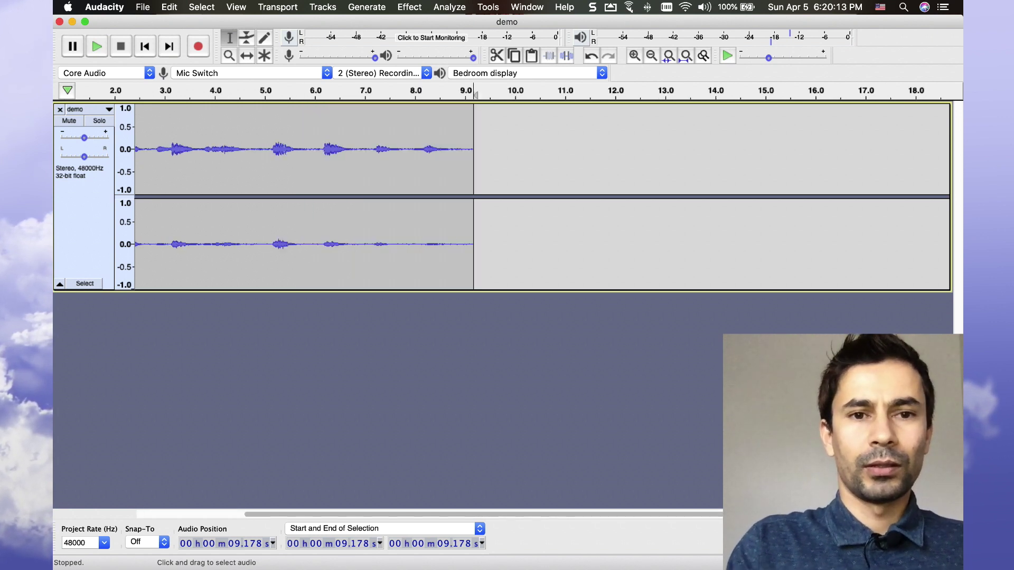
{"action": "key", "text": "super+1"}
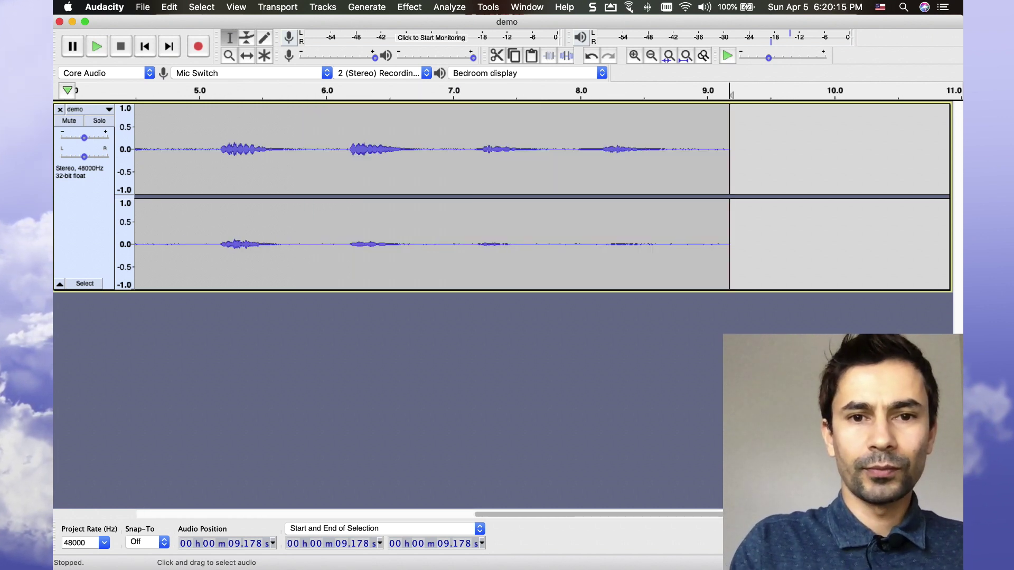
{"action": "left_click_drag", "start_coordinate": [426, 159], "coordinate": [478, 153]}
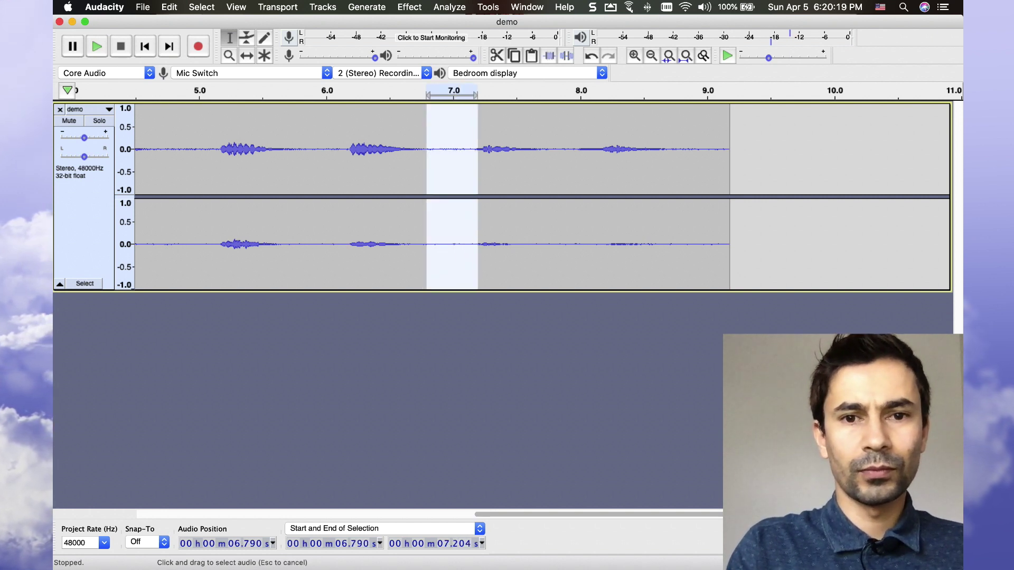
{"action": "key", "text": "space"}
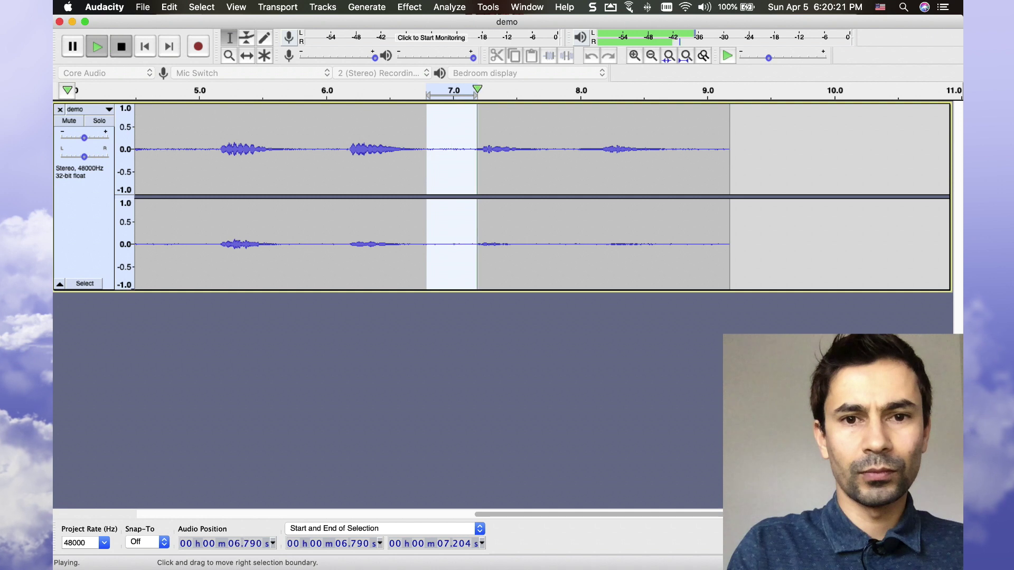
{"action": "left_click", "coordinate": [475, 153]}
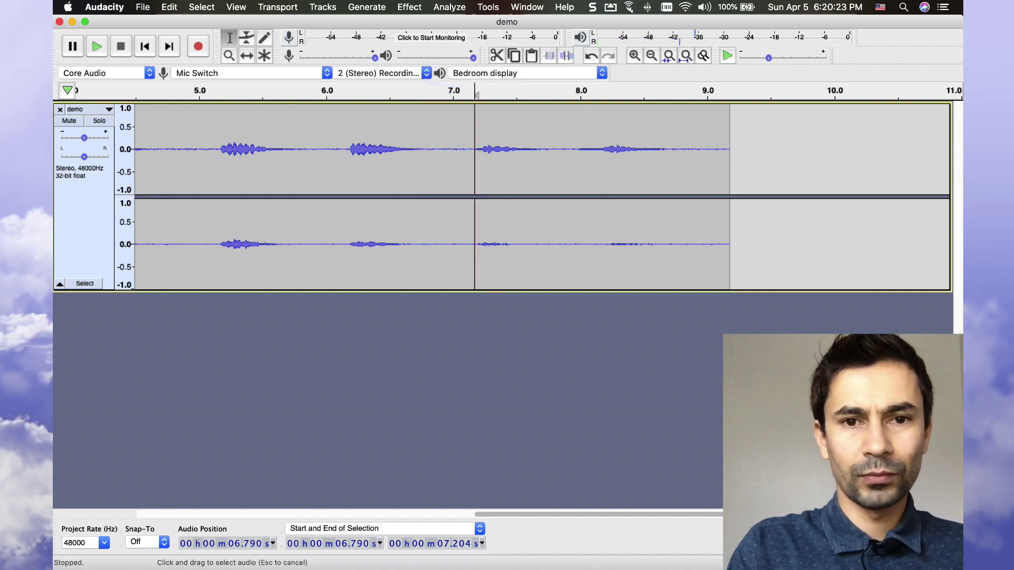
{"action": "left_click_drag", "start_coordinate": [471, 154], "coordinate": [415, 153]}
{"action": "key", "text": "space"}
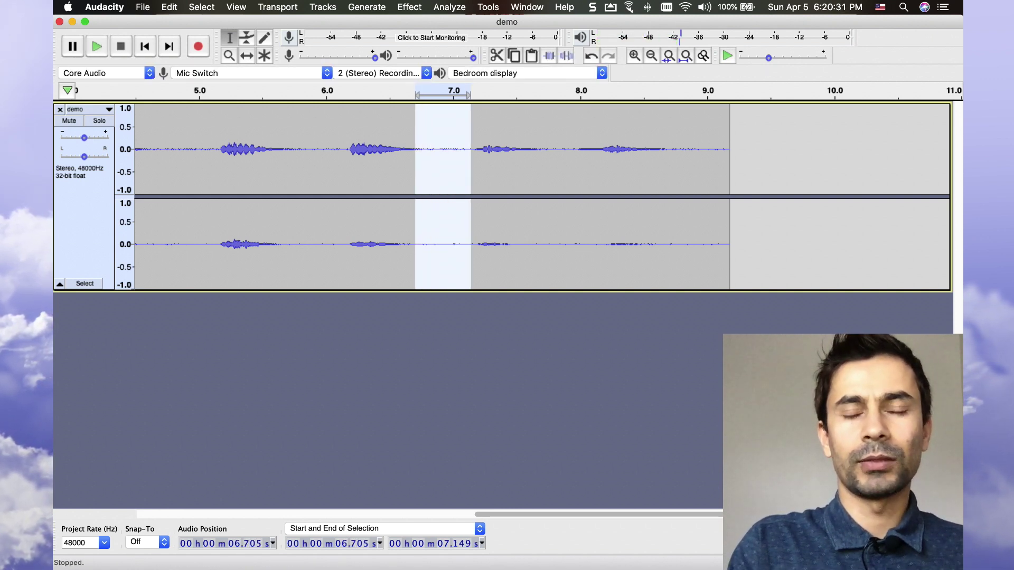
Step: Set Noise Reduction to 6 dB and capture a noise profile from the selected quiet gap
{"action": "left_click", "coordinate": [410, 8]}
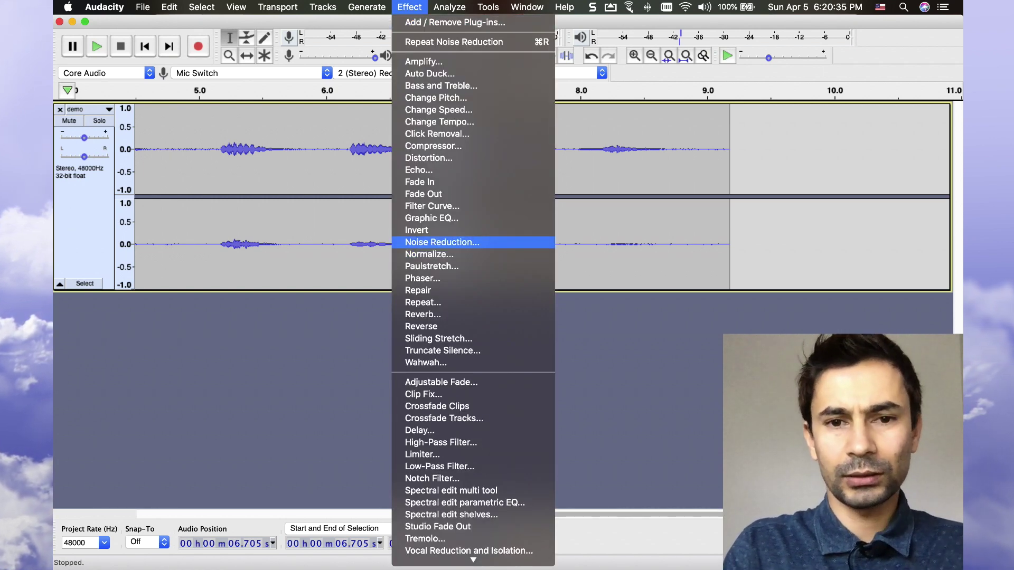
{"action": "left_click", "coordinate": [442, 242]}
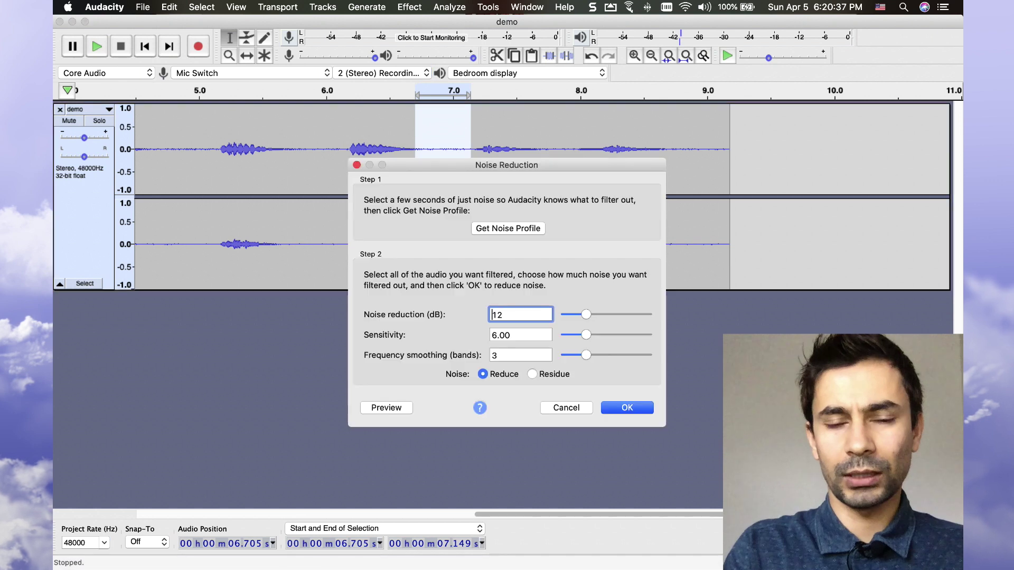
{"action": "key", "text": "super+a"}
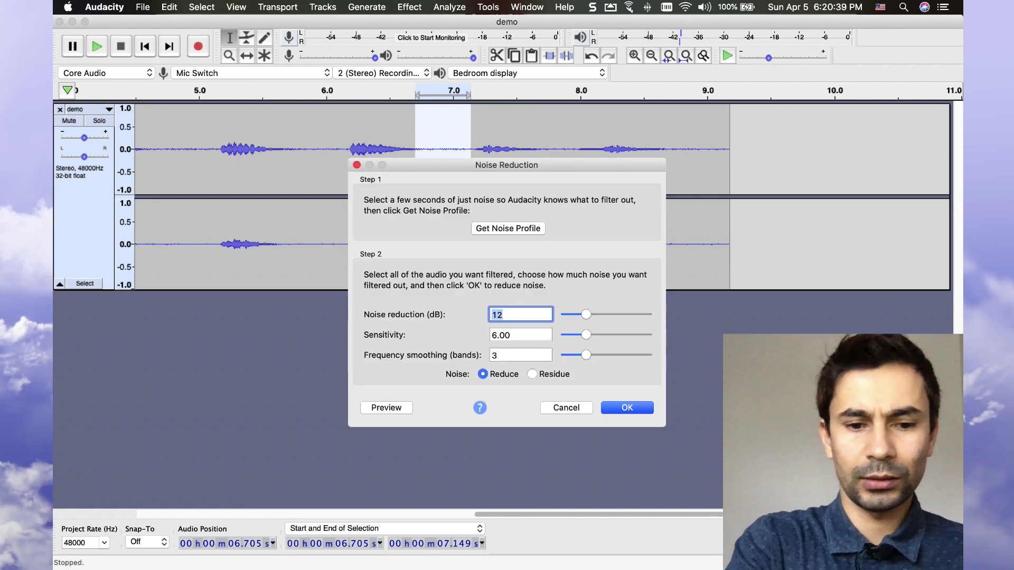
{"action": "type", "text": "6"}
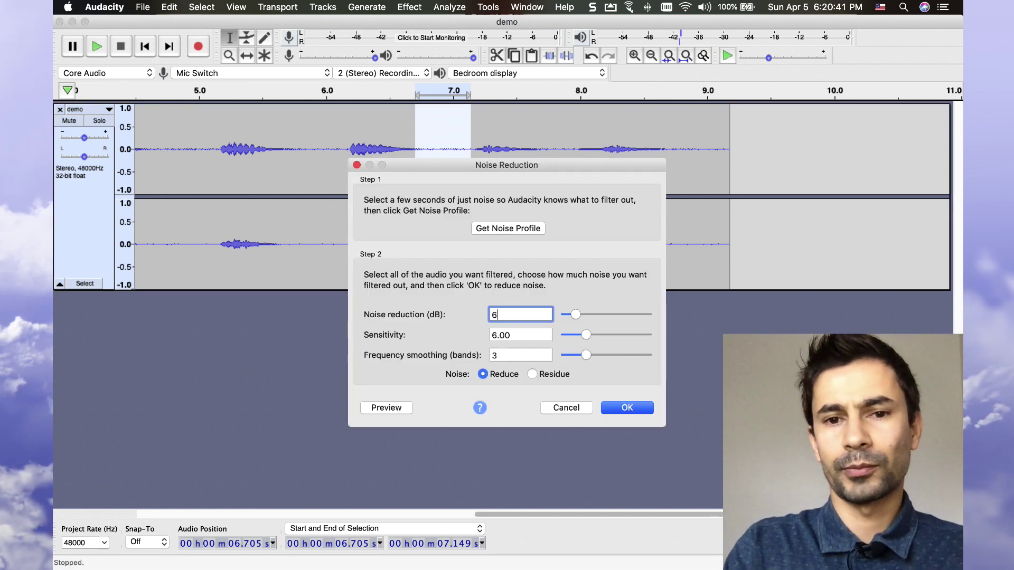
{"action": "key", "text": "Return"}
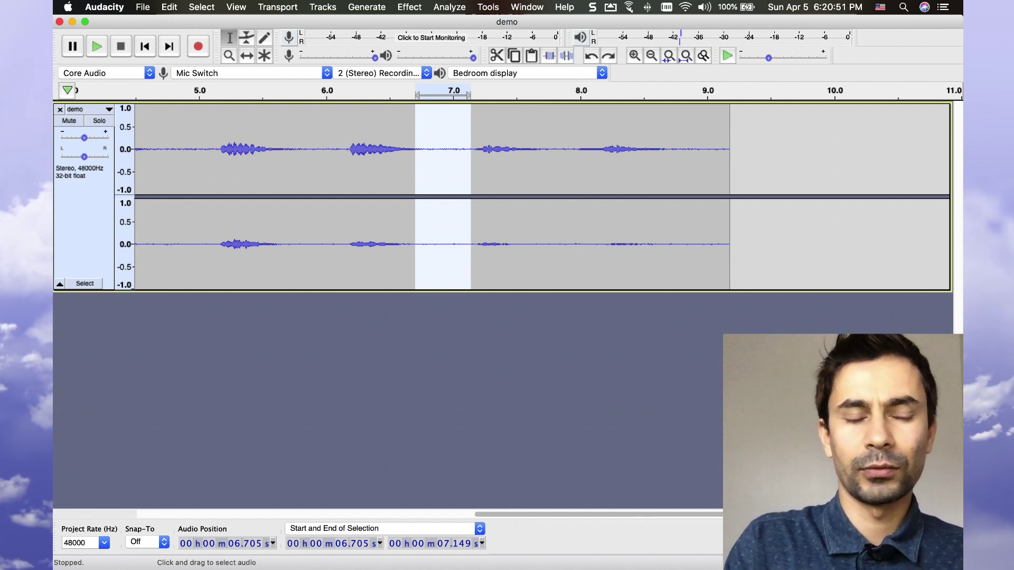
Step: Apply Noise Reduction to the whole track with 6 dB, sensitivity 6.00 and 3 smoothing bands
{"action": "left_click", "coordinate": [451, 164]}
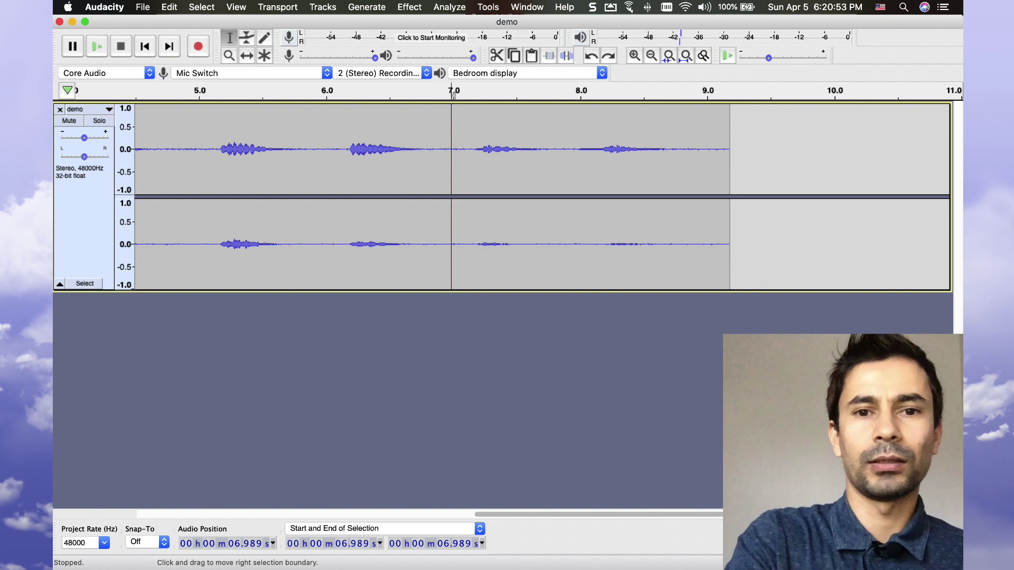
{"action": "key", "text": "super+a"}
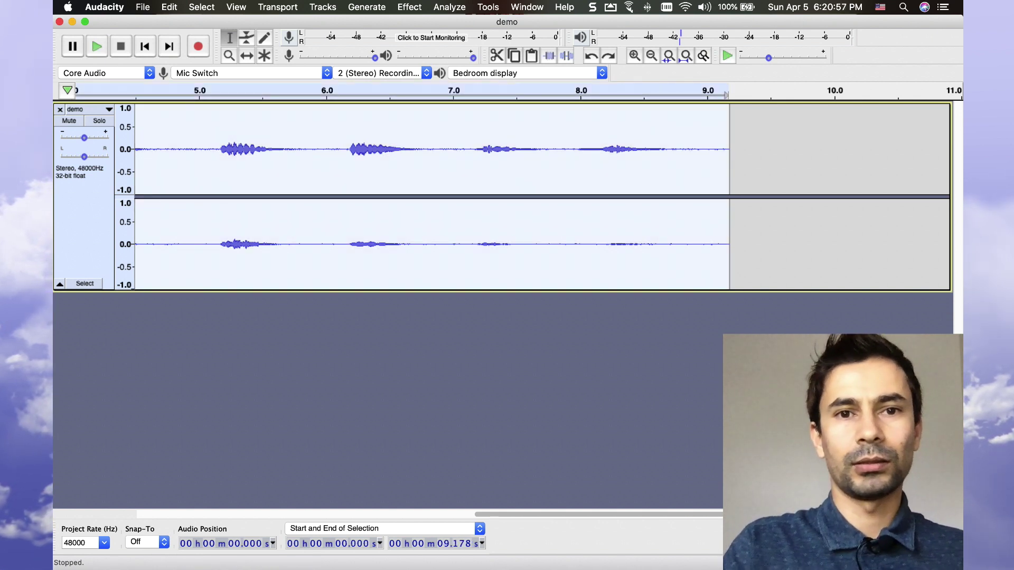
{"action": "left_click", "coordinate": [409, 7]}
{"action": "left_click", "coordinate": [441, 242]}
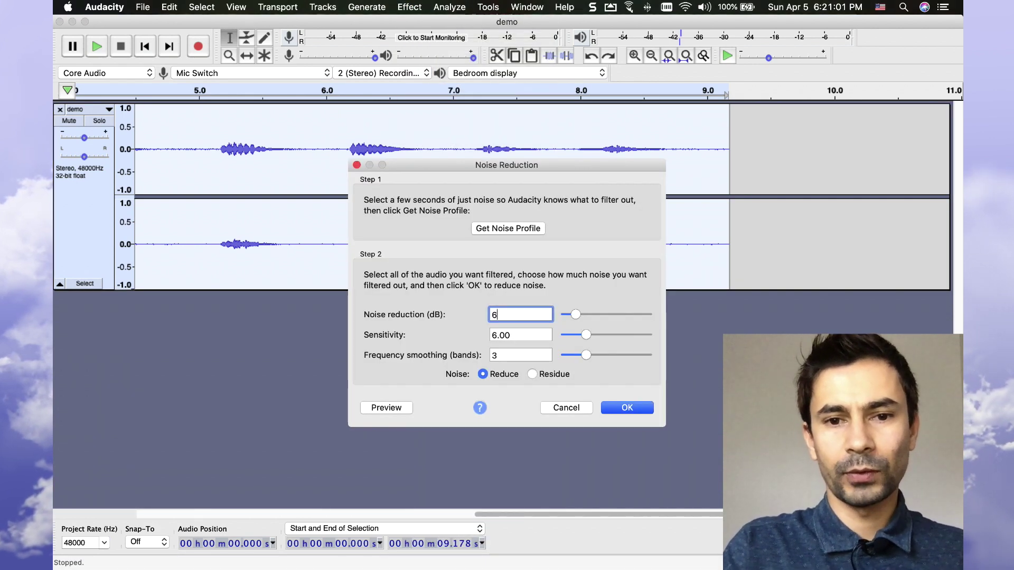
{"action": "key", "text": "Return"}
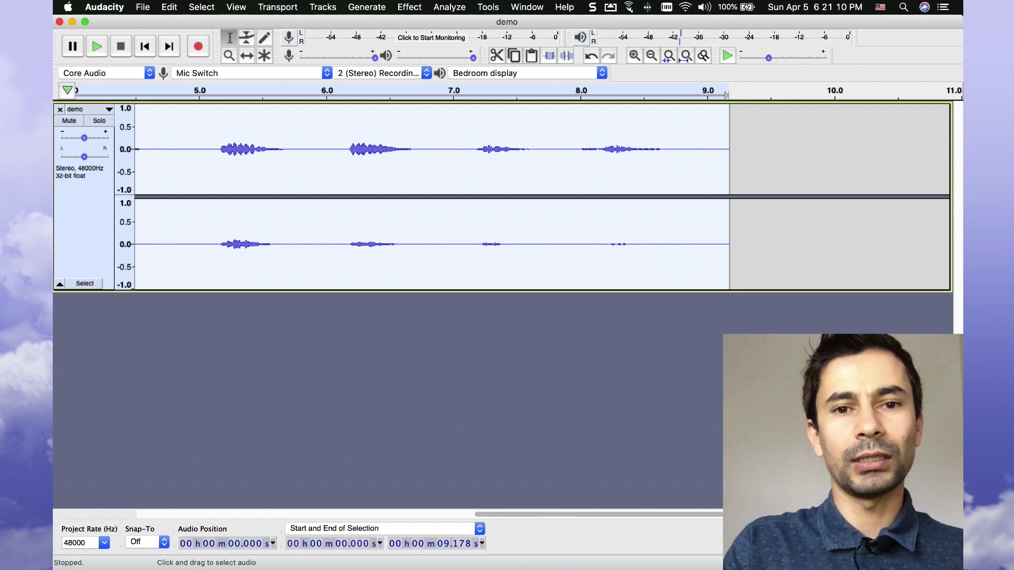
{"action": "left_click_drag", "start_coordinate": [480, 158], "coordinate": [583, 158]}
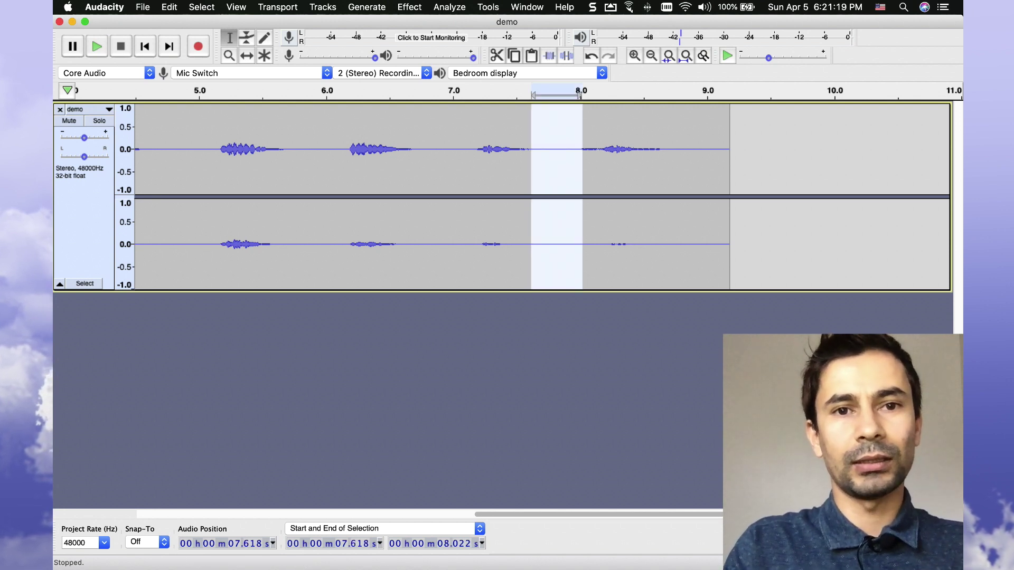
{"action": "left_click", "coordinate": [409, 7]}
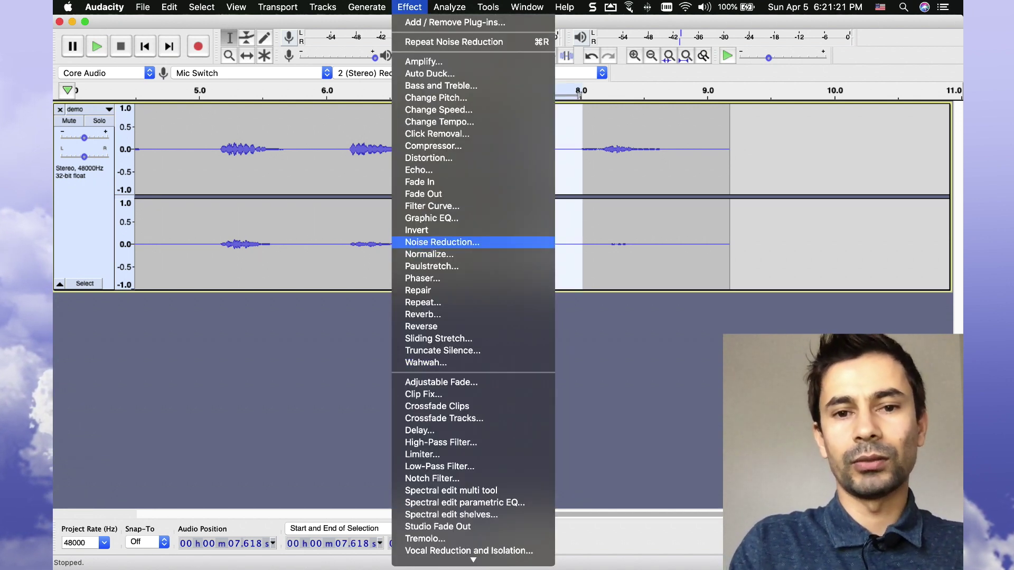
{"action": "left_click", "coordinate": [442, 242]}
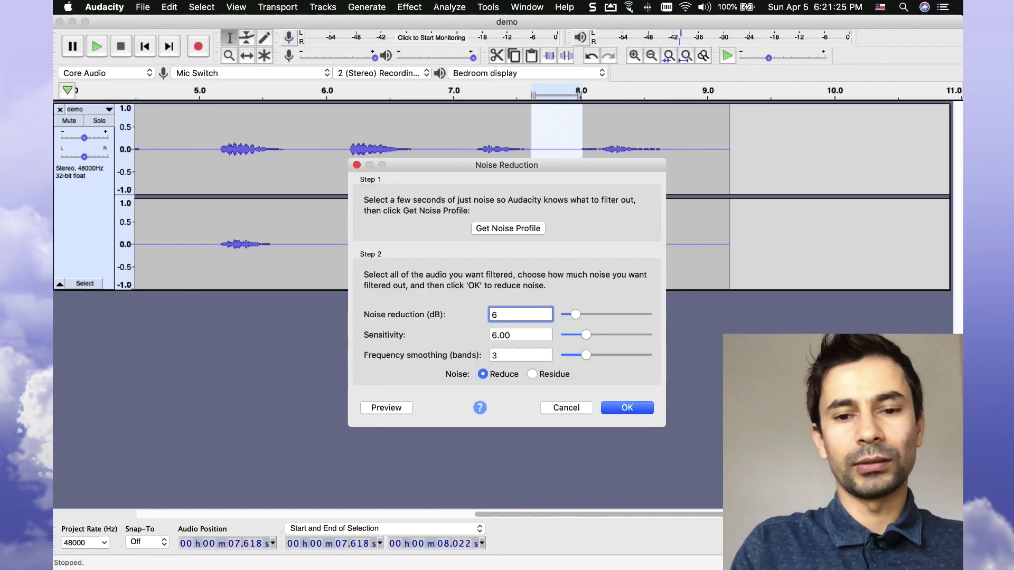
{"action": "key", "text": "Escape"}
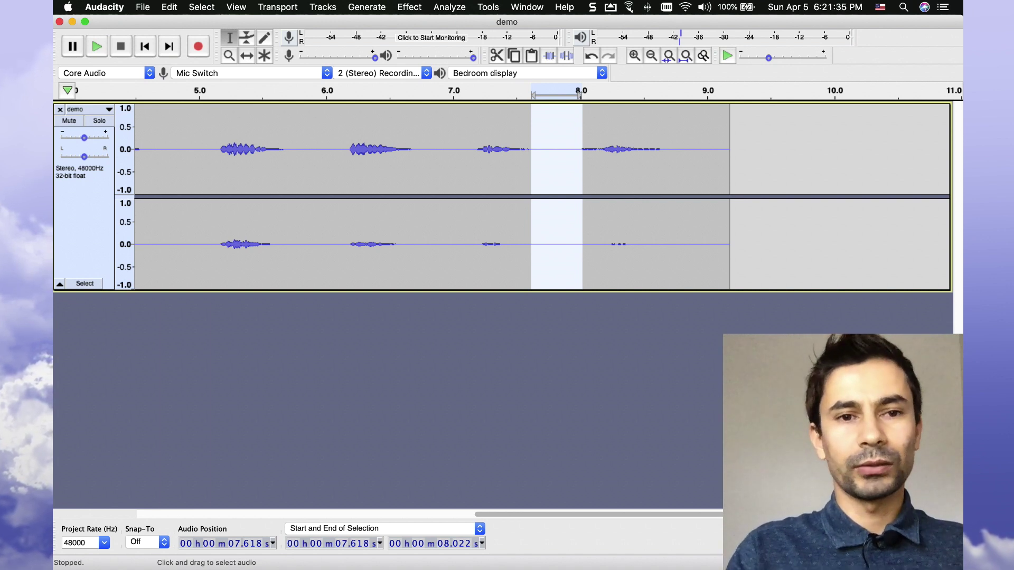
Step: Play the noise-reduced track from the start to check the result, and stop playback
{"action": "left_click", "coordinate": [399, 159]}
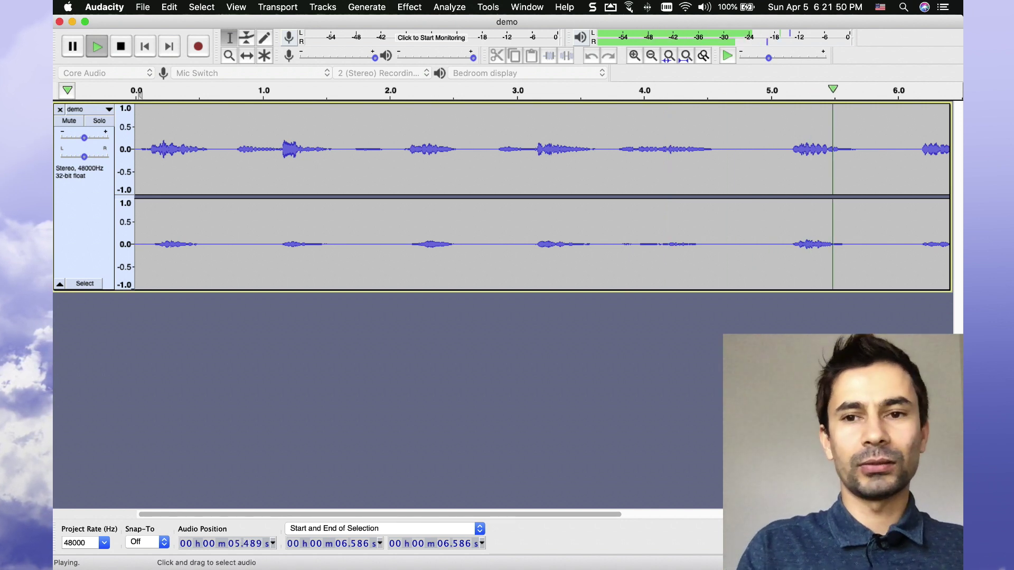
{"action": "scroll", "coordinate": [543, 196], "scroll_direction": "down", "scroll_amount": 3}
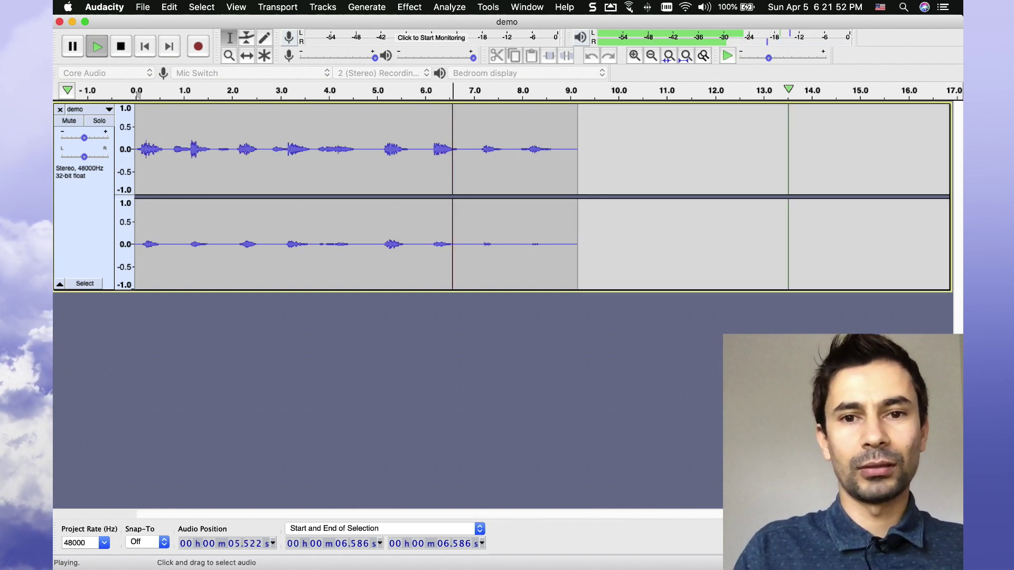
{"action": "scroll", "coordinate": [136, 93], "scroll_direction": "down", "scroll_amount": 5}
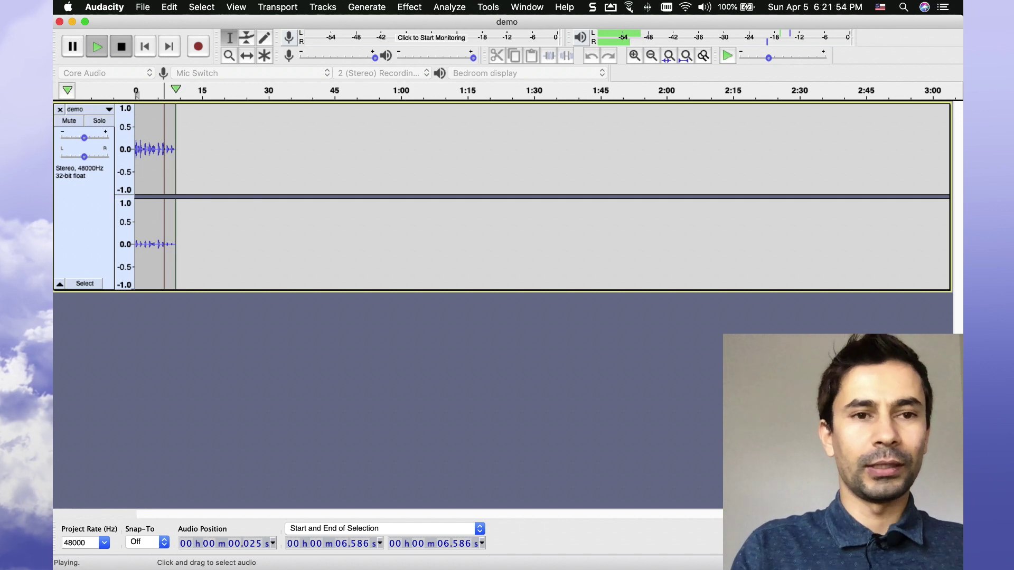
{"action": "key", "text": "space"}
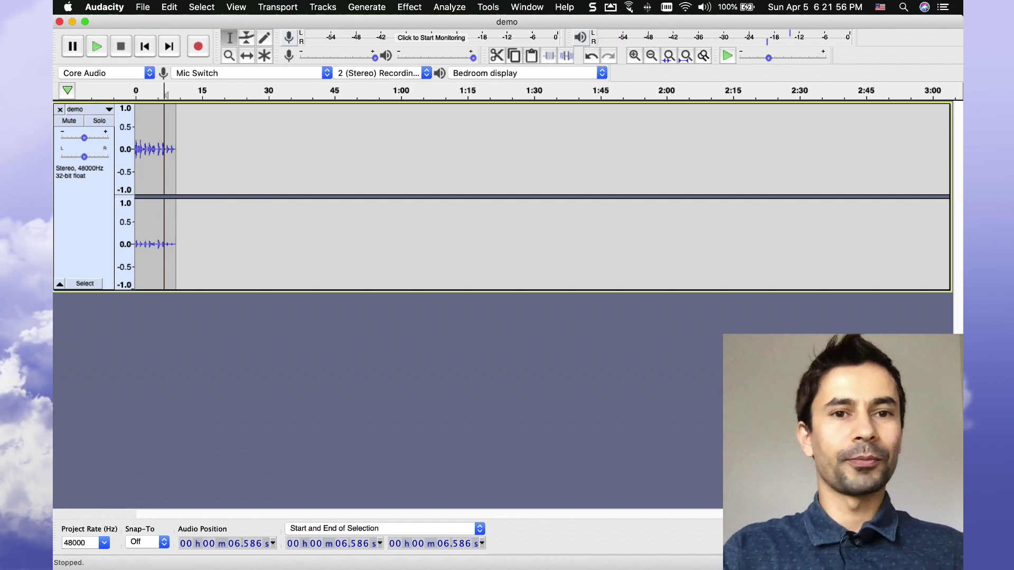
Step: Look through the list of available audio effects
{"action": "left_click", "coordinate": [409, 7]}
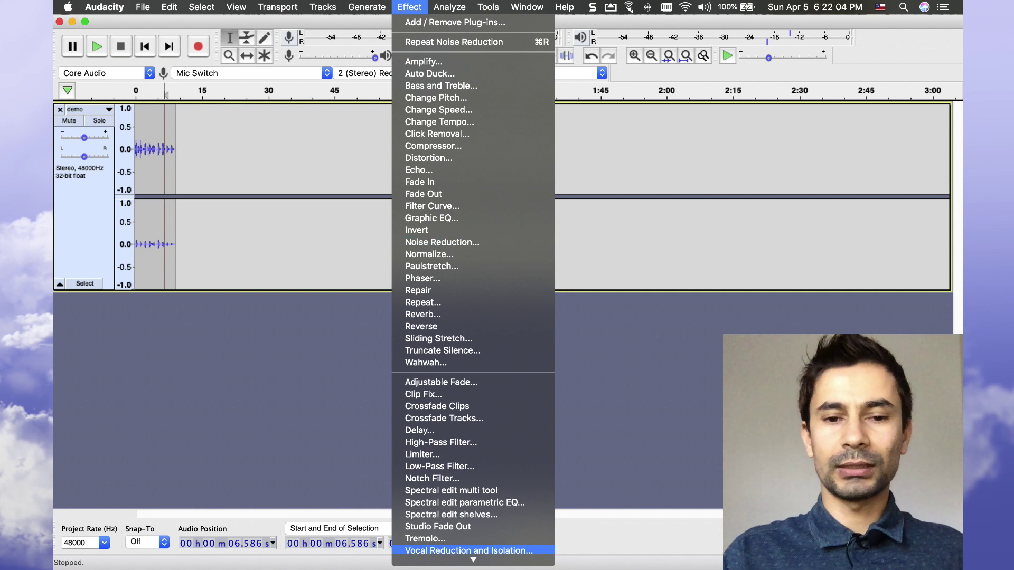
{"action": "scroll", "coordinate": [441, 446], "scroll_direction": "down", "scroll_amount": 1}
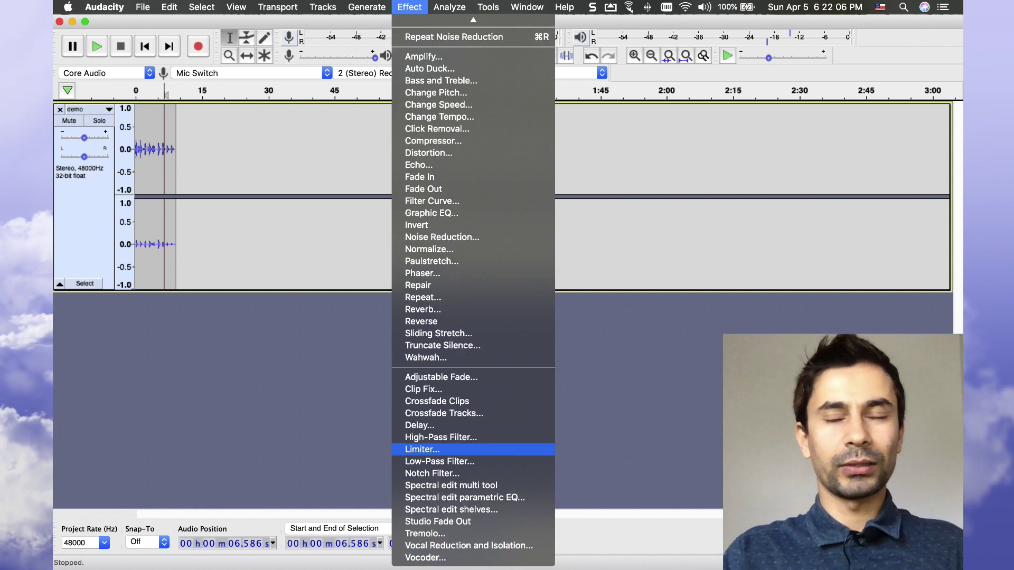